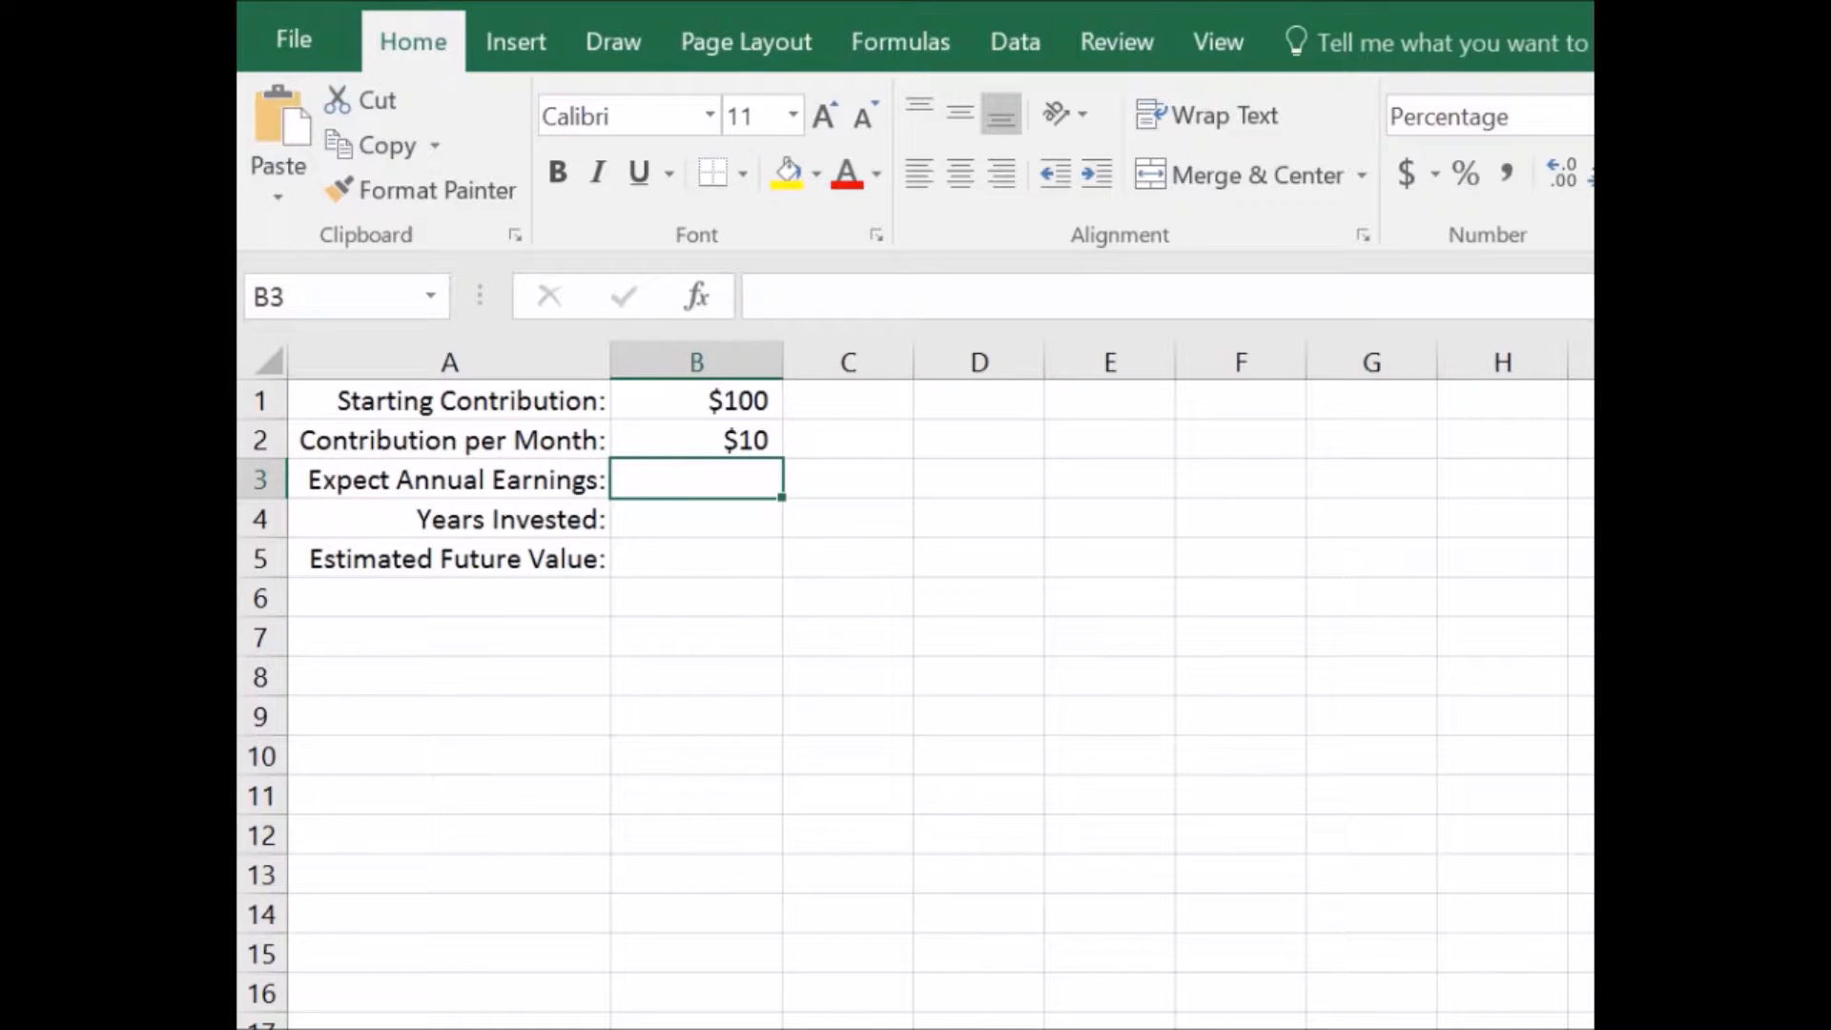
Enter 7% as the expected annual earnings and 10 as the years invested.
{"action": "type", "text": "7%"}
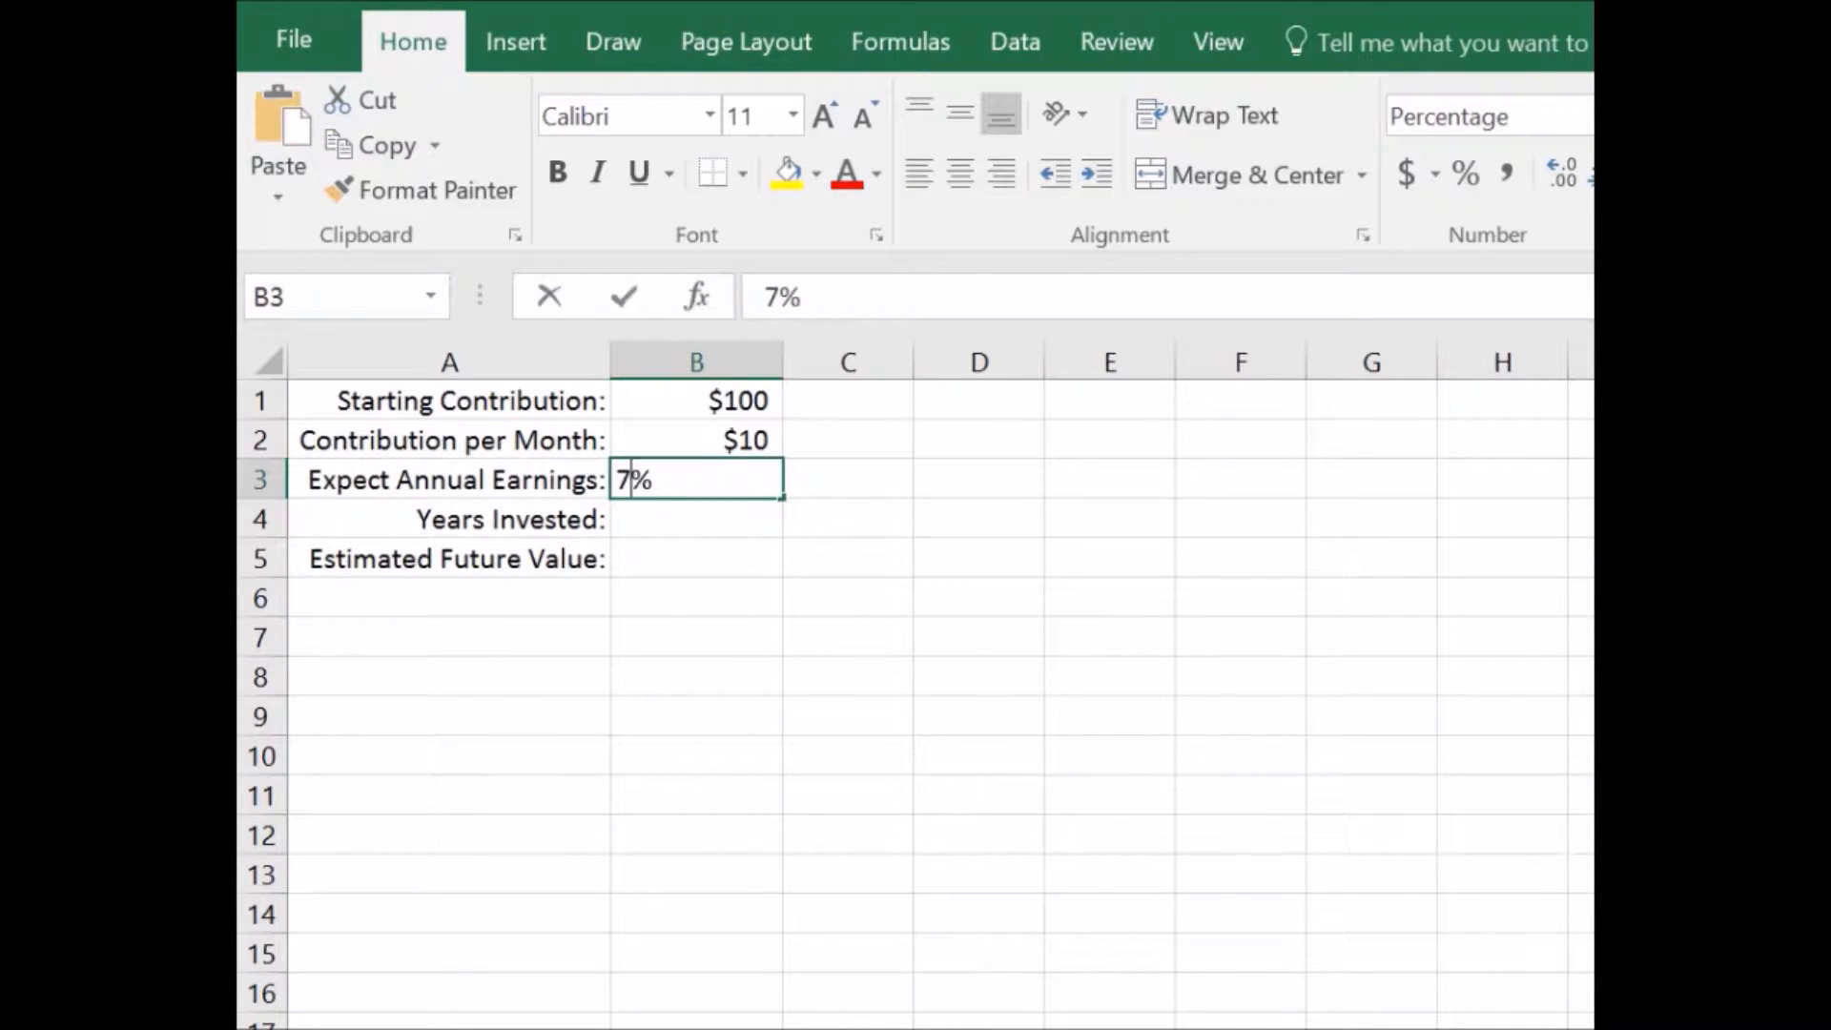
{"action": "key", "text": "ctrl+Return"}
{"action": "left_click", "coordinate": [696, 440]}
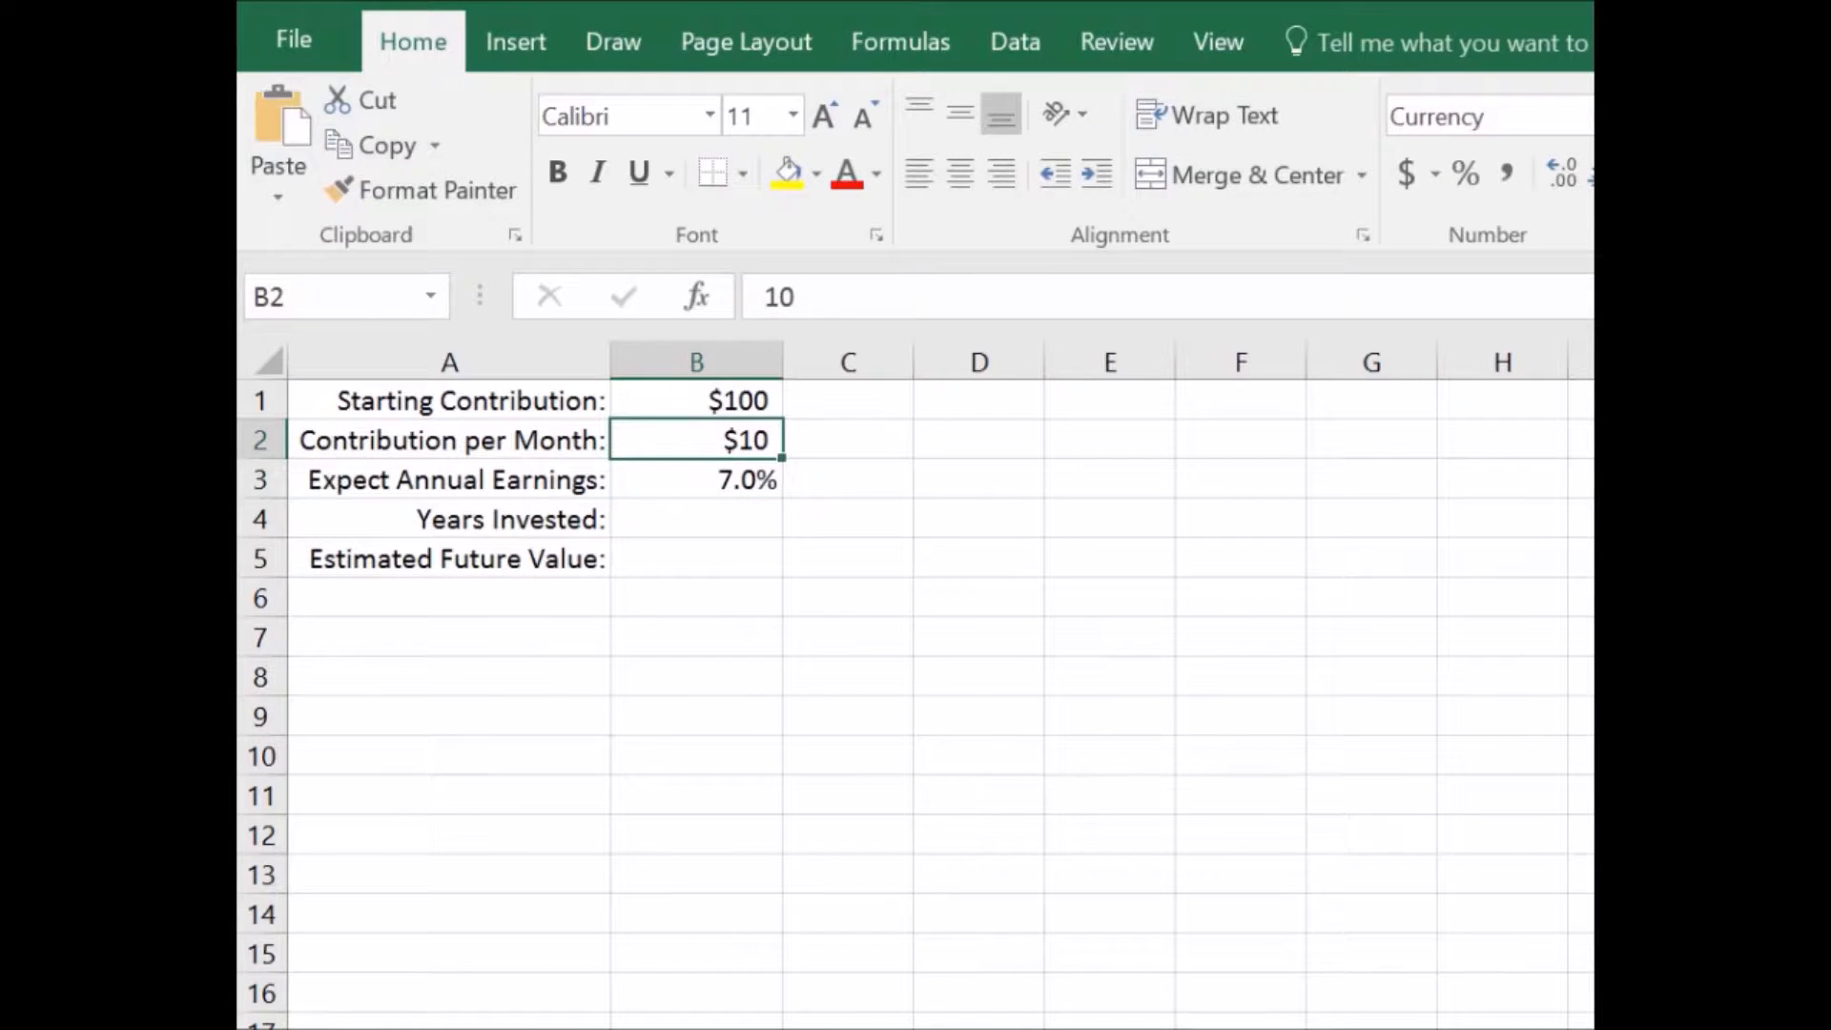
{"action": "left_click", "coordinate": [696, 480]}
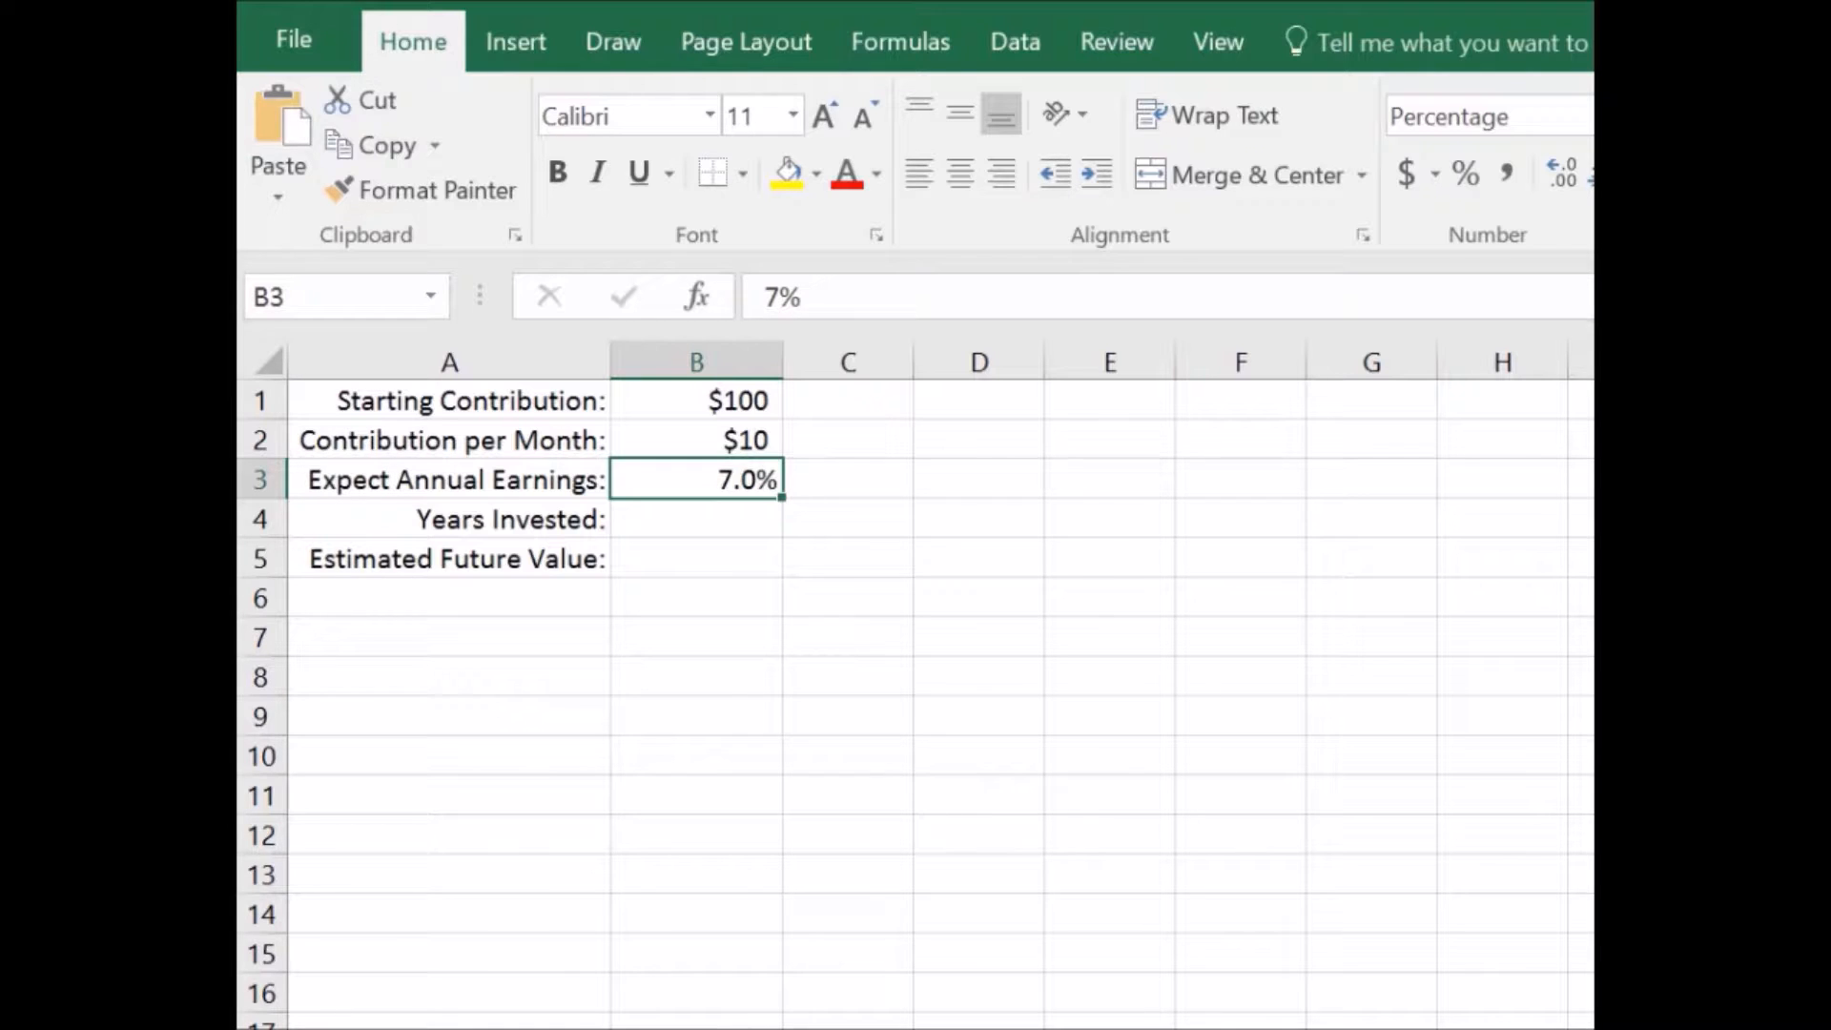
{"action": "left_click", "coordinate": [697, 519]}
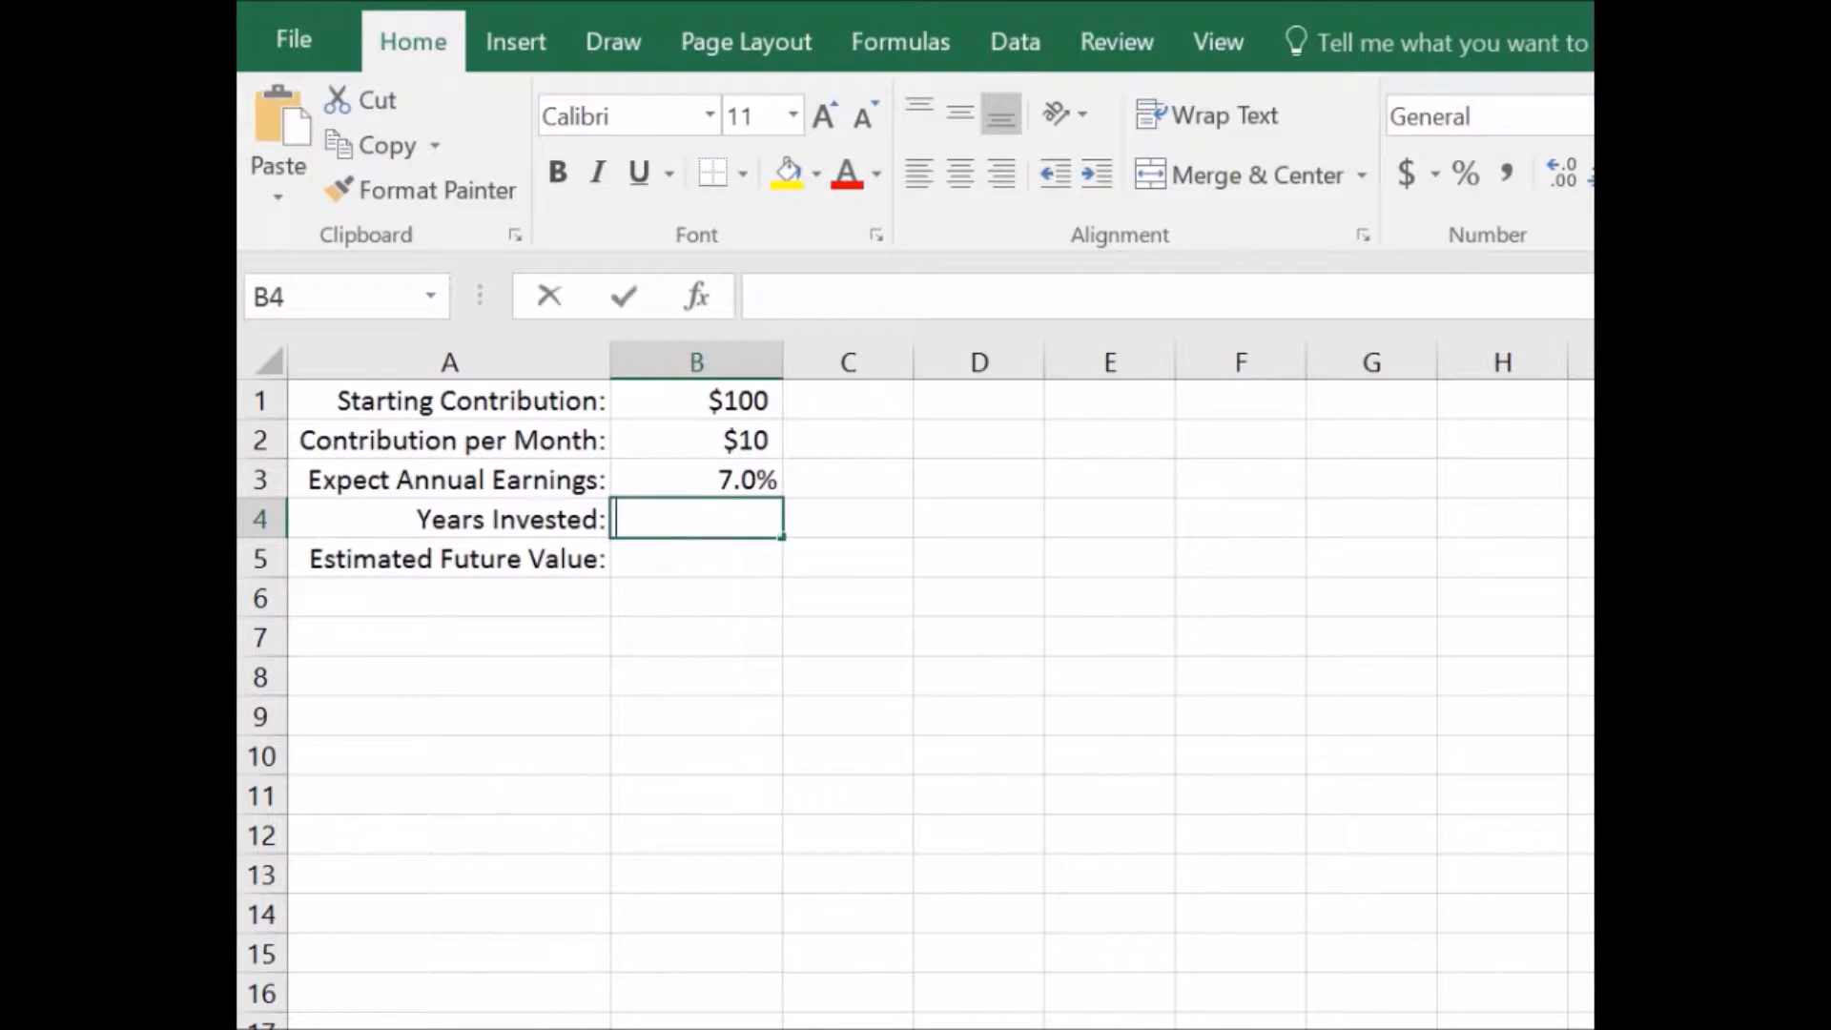
{"action": "type", "text": "10"}
{"action": "key", "text": "Return"}
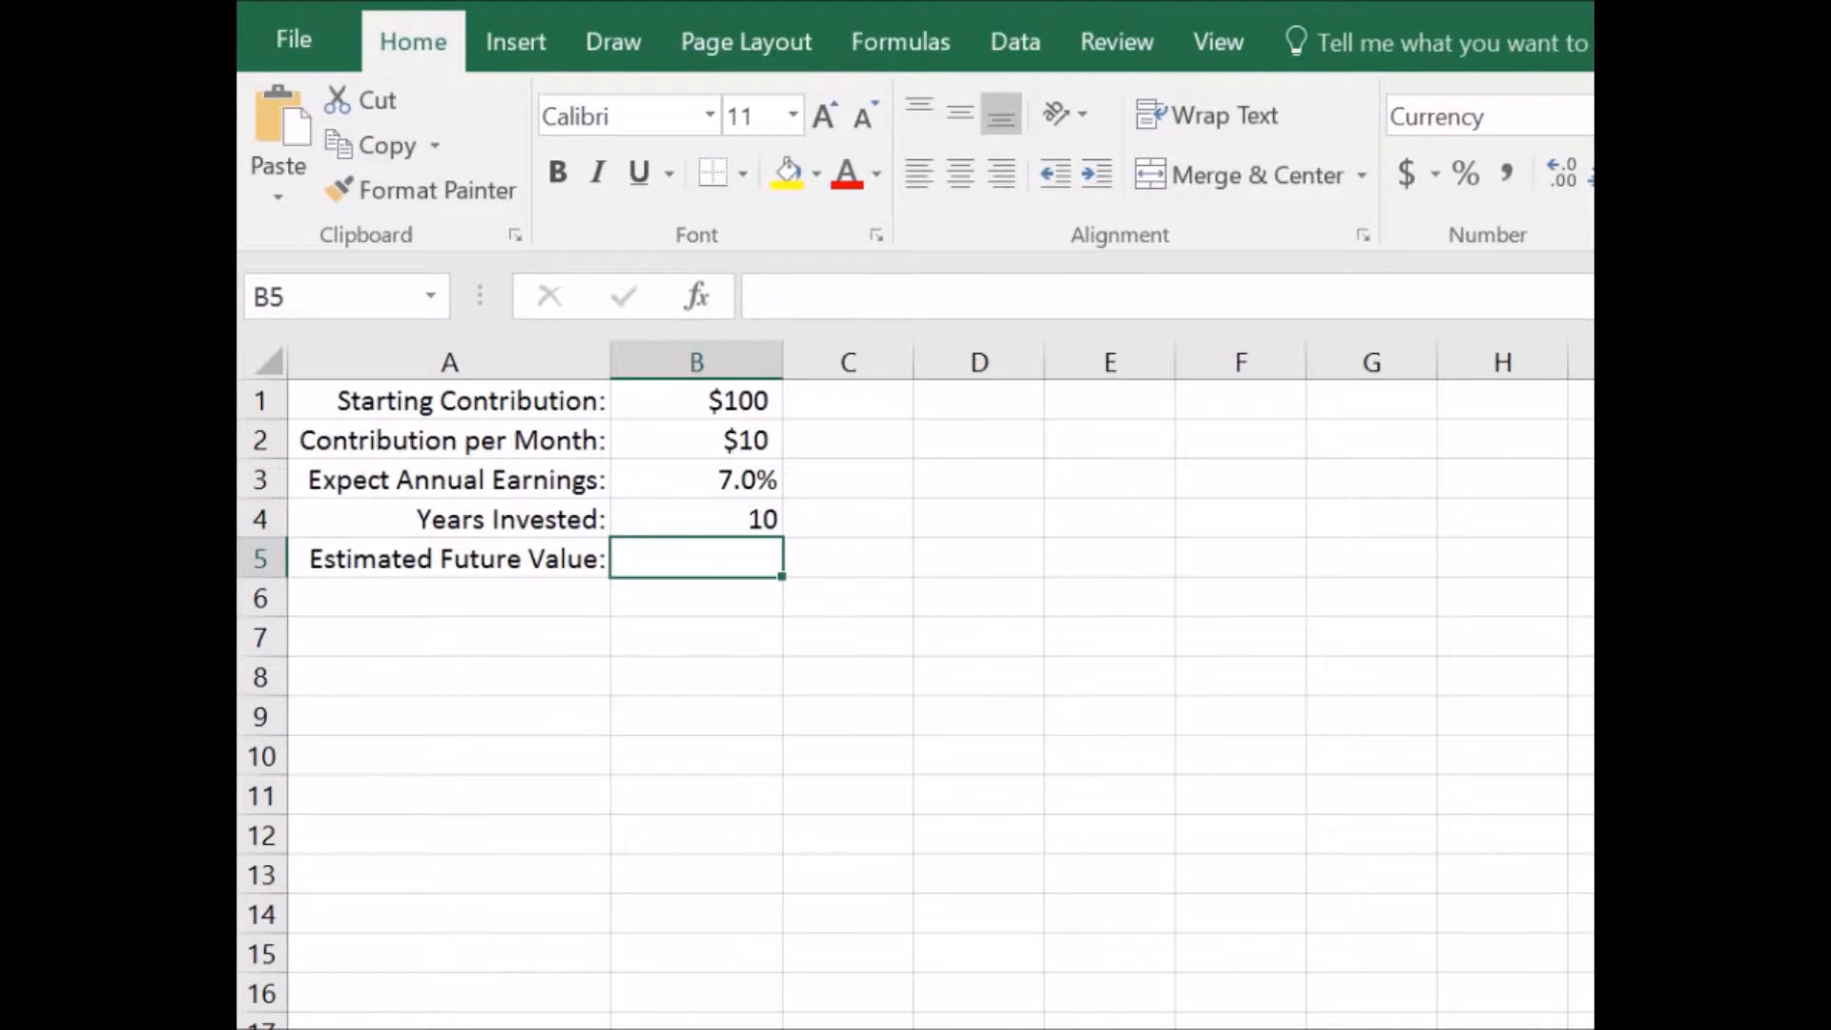
Begin an FV formula in the Estimated Future Value cell with rate B3/12 and number of periods B4*12.
{"action": "type", "text": "=fv"}
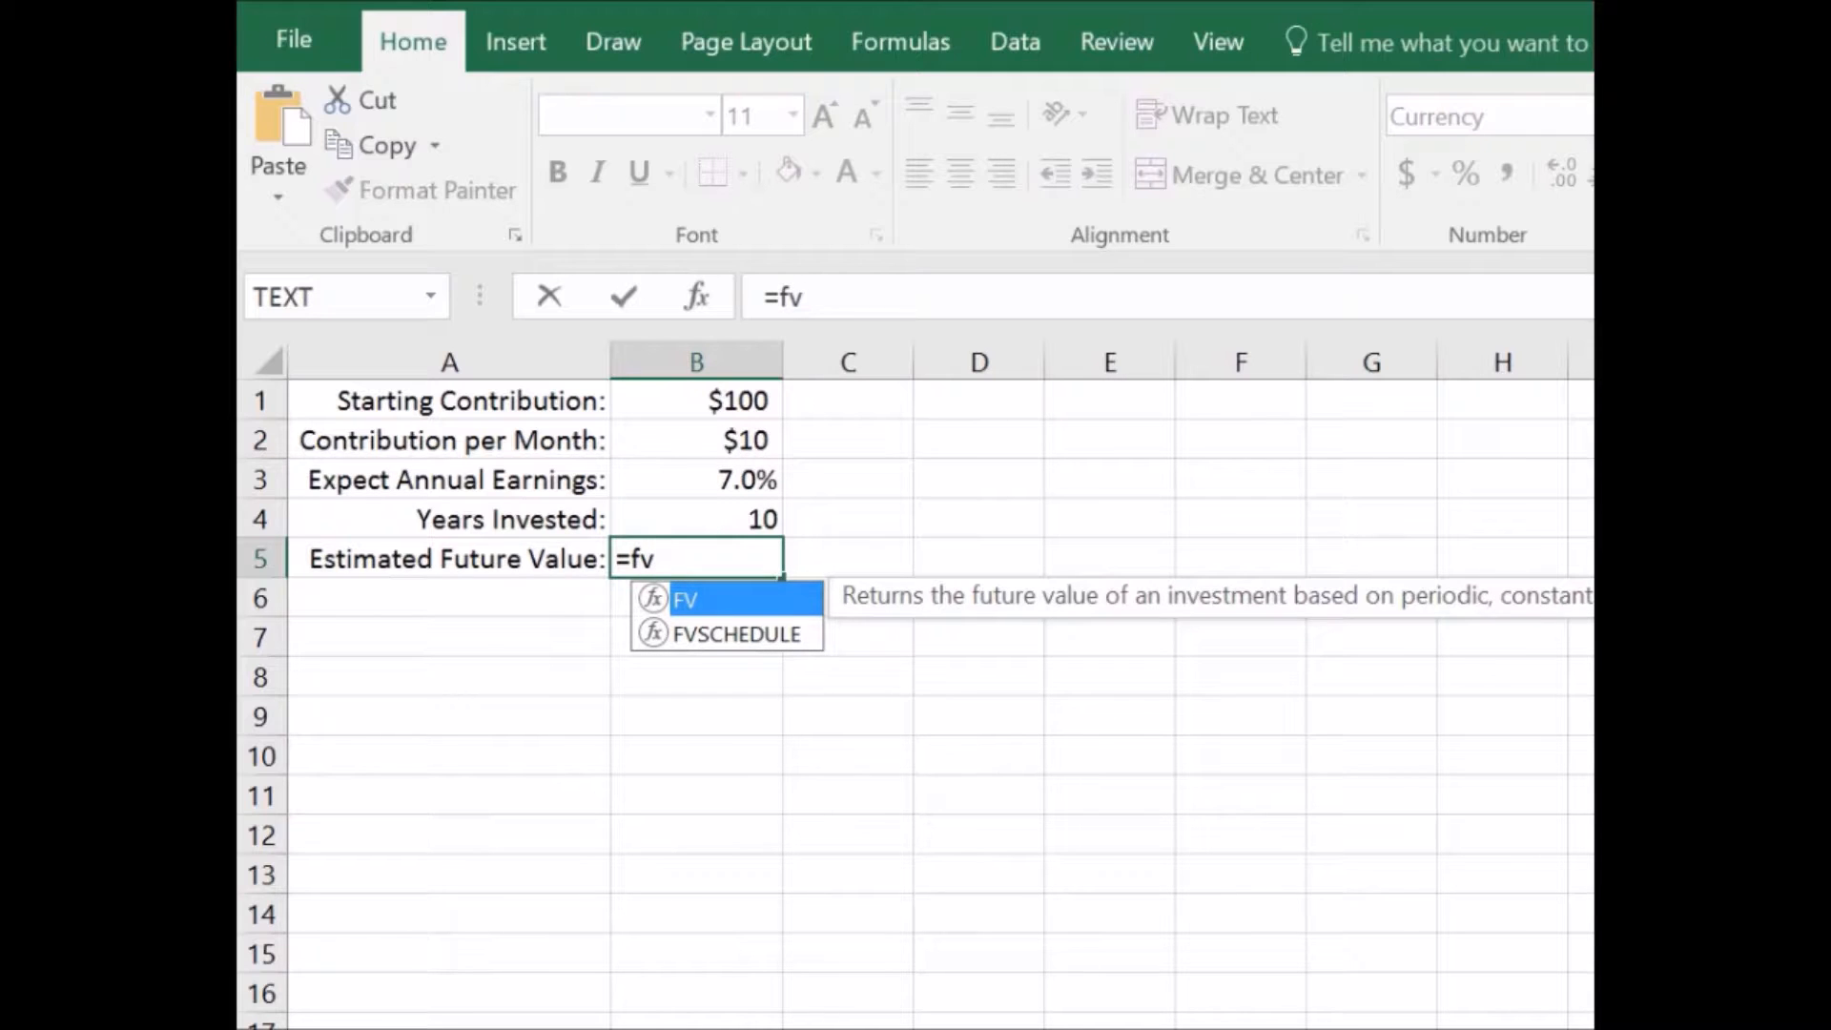
{"action": "key", "text": "Tab"}
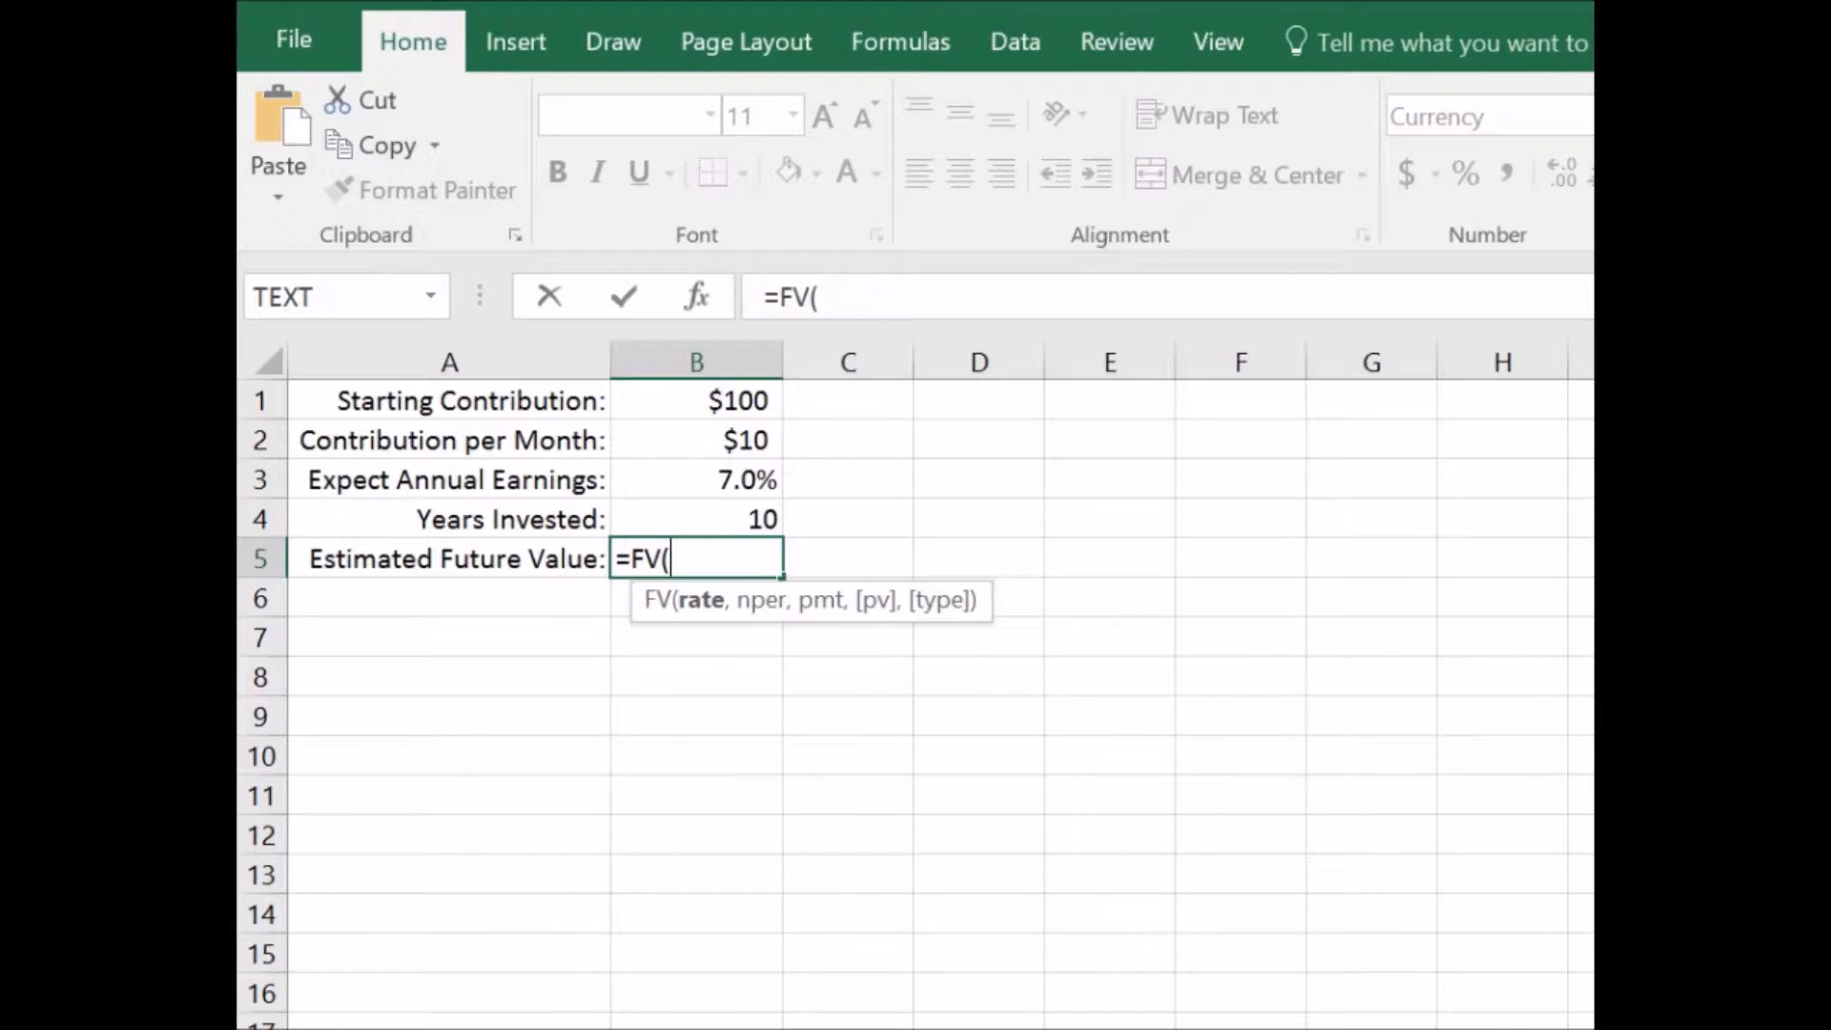
{"action": "left_click", "coordinate": [697, 479]}
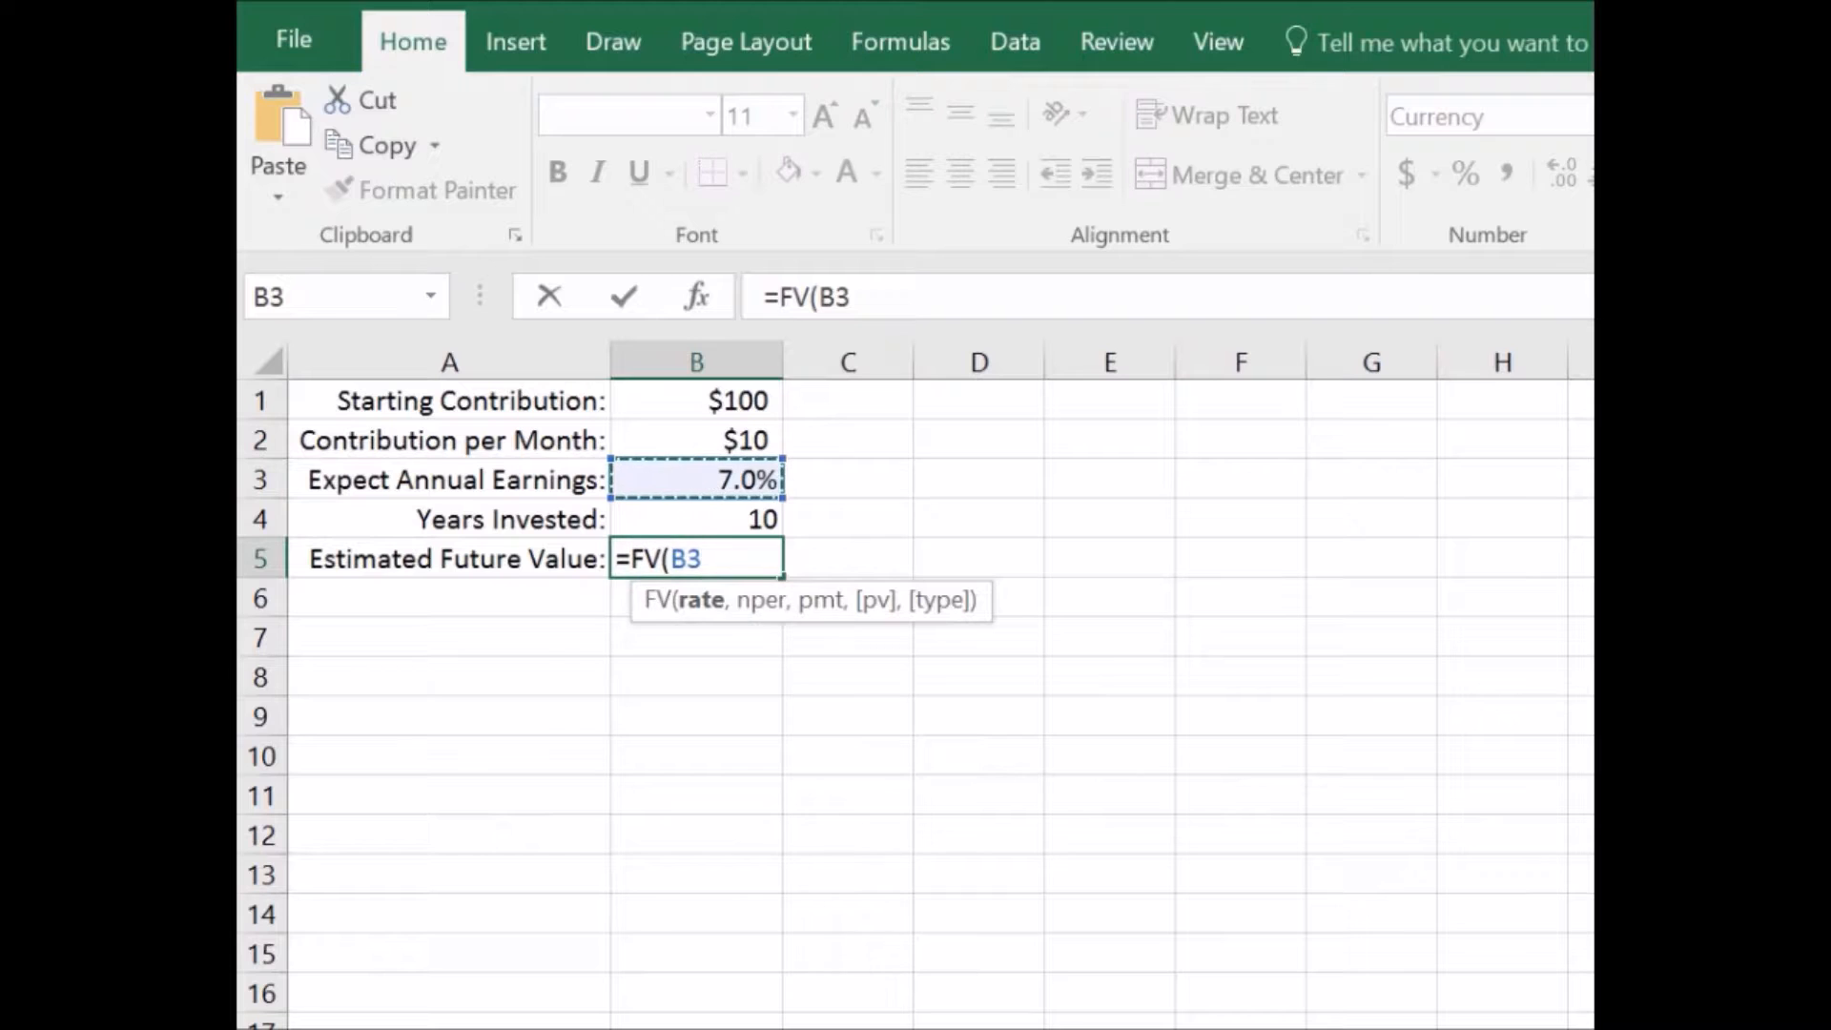
{"action": "type", "text": "/"}
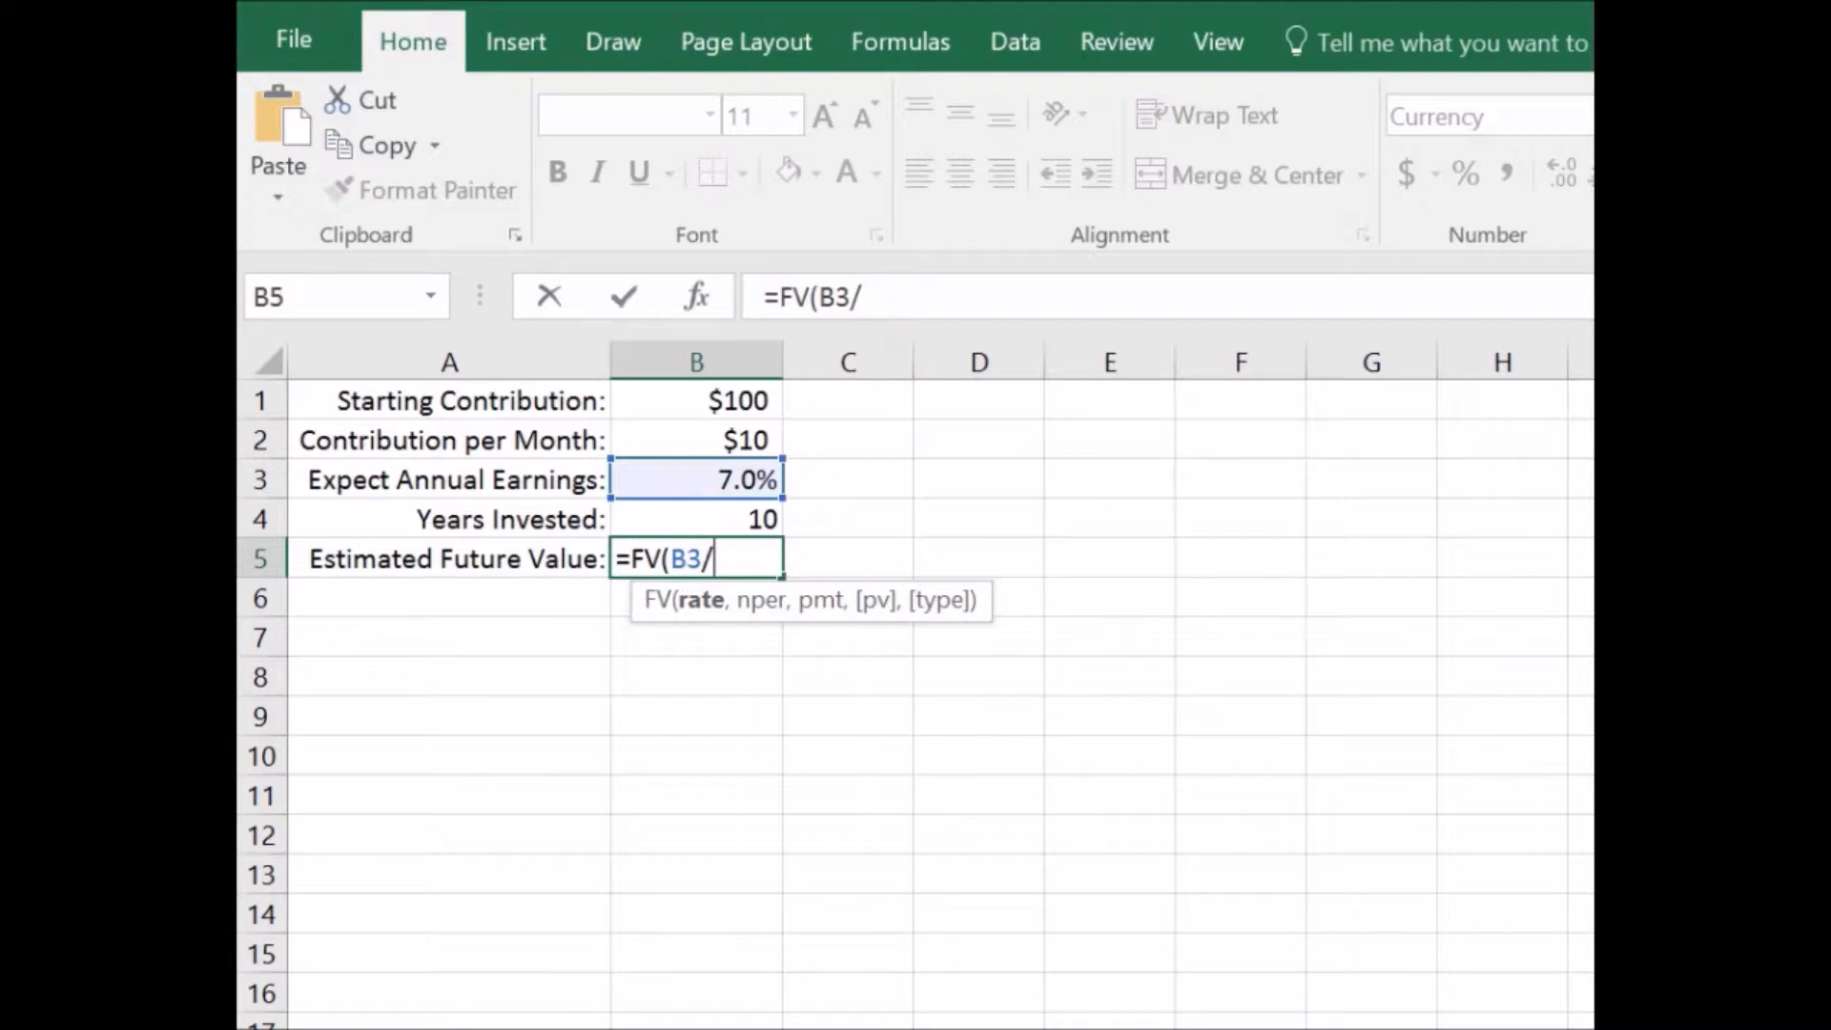
{"action": "type", "text": "12,"}
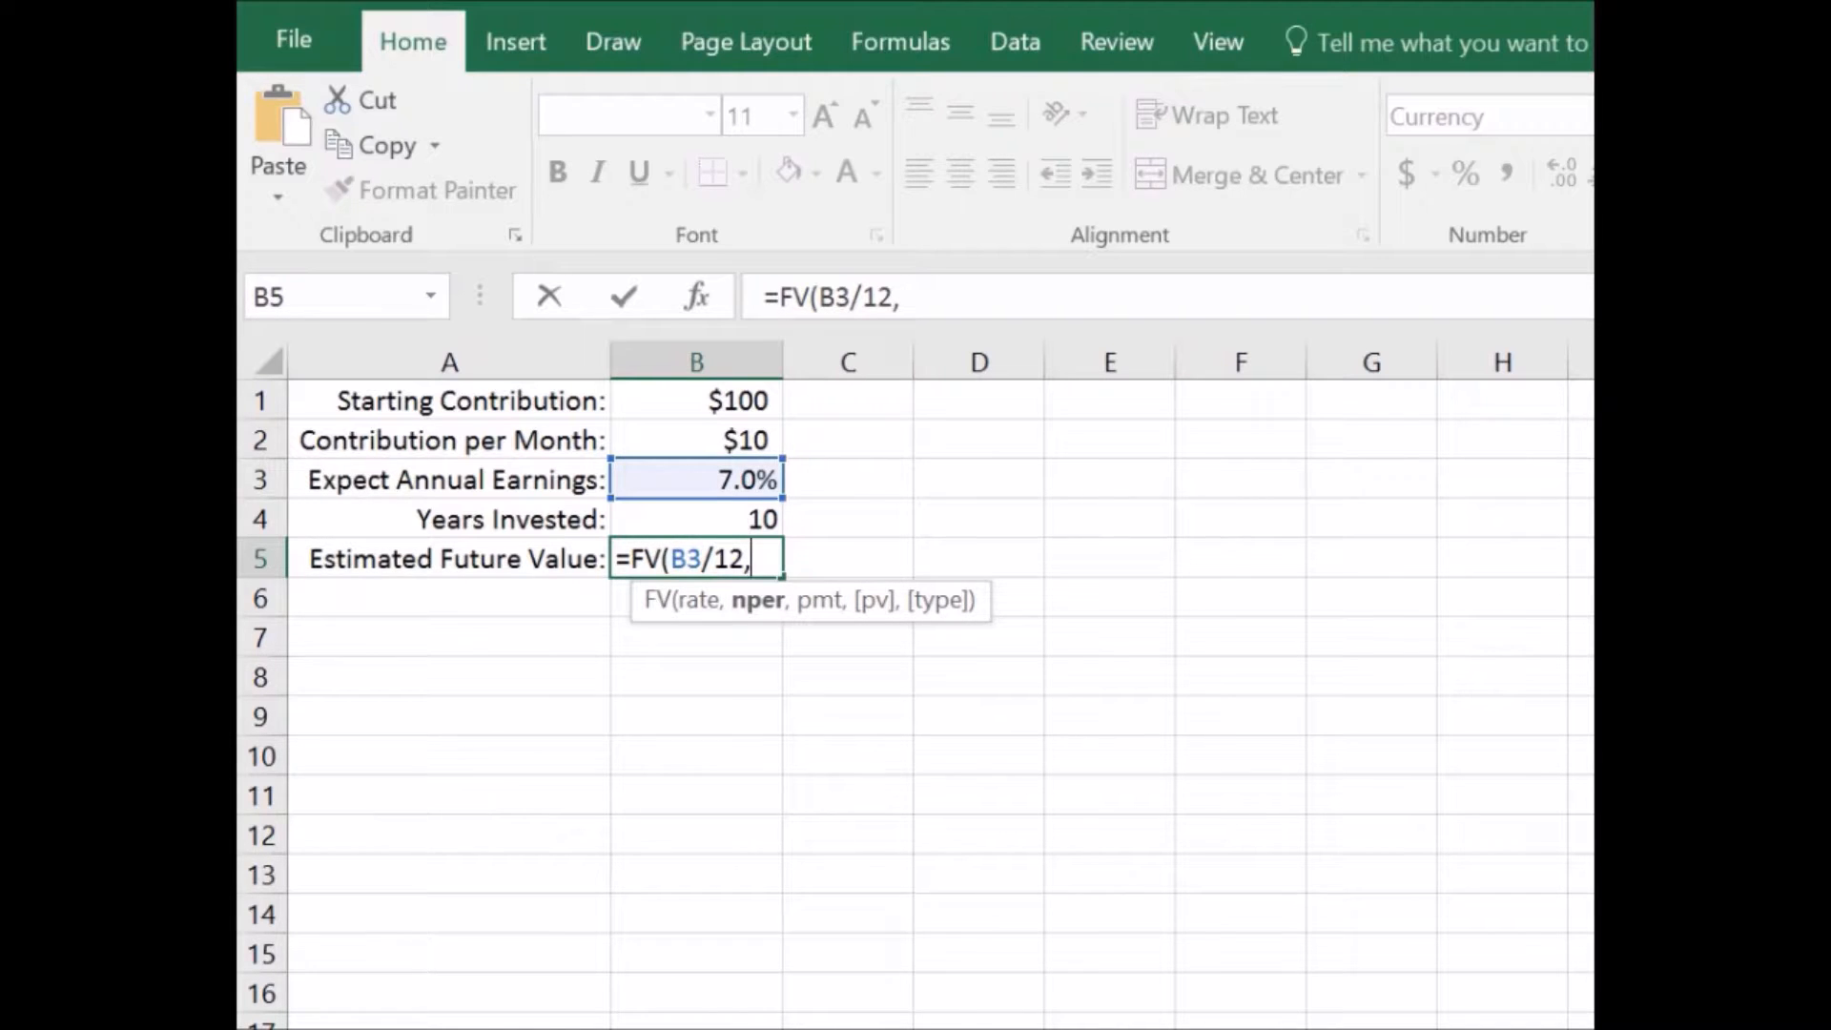
{"action": "type", "text": "B4*1"}
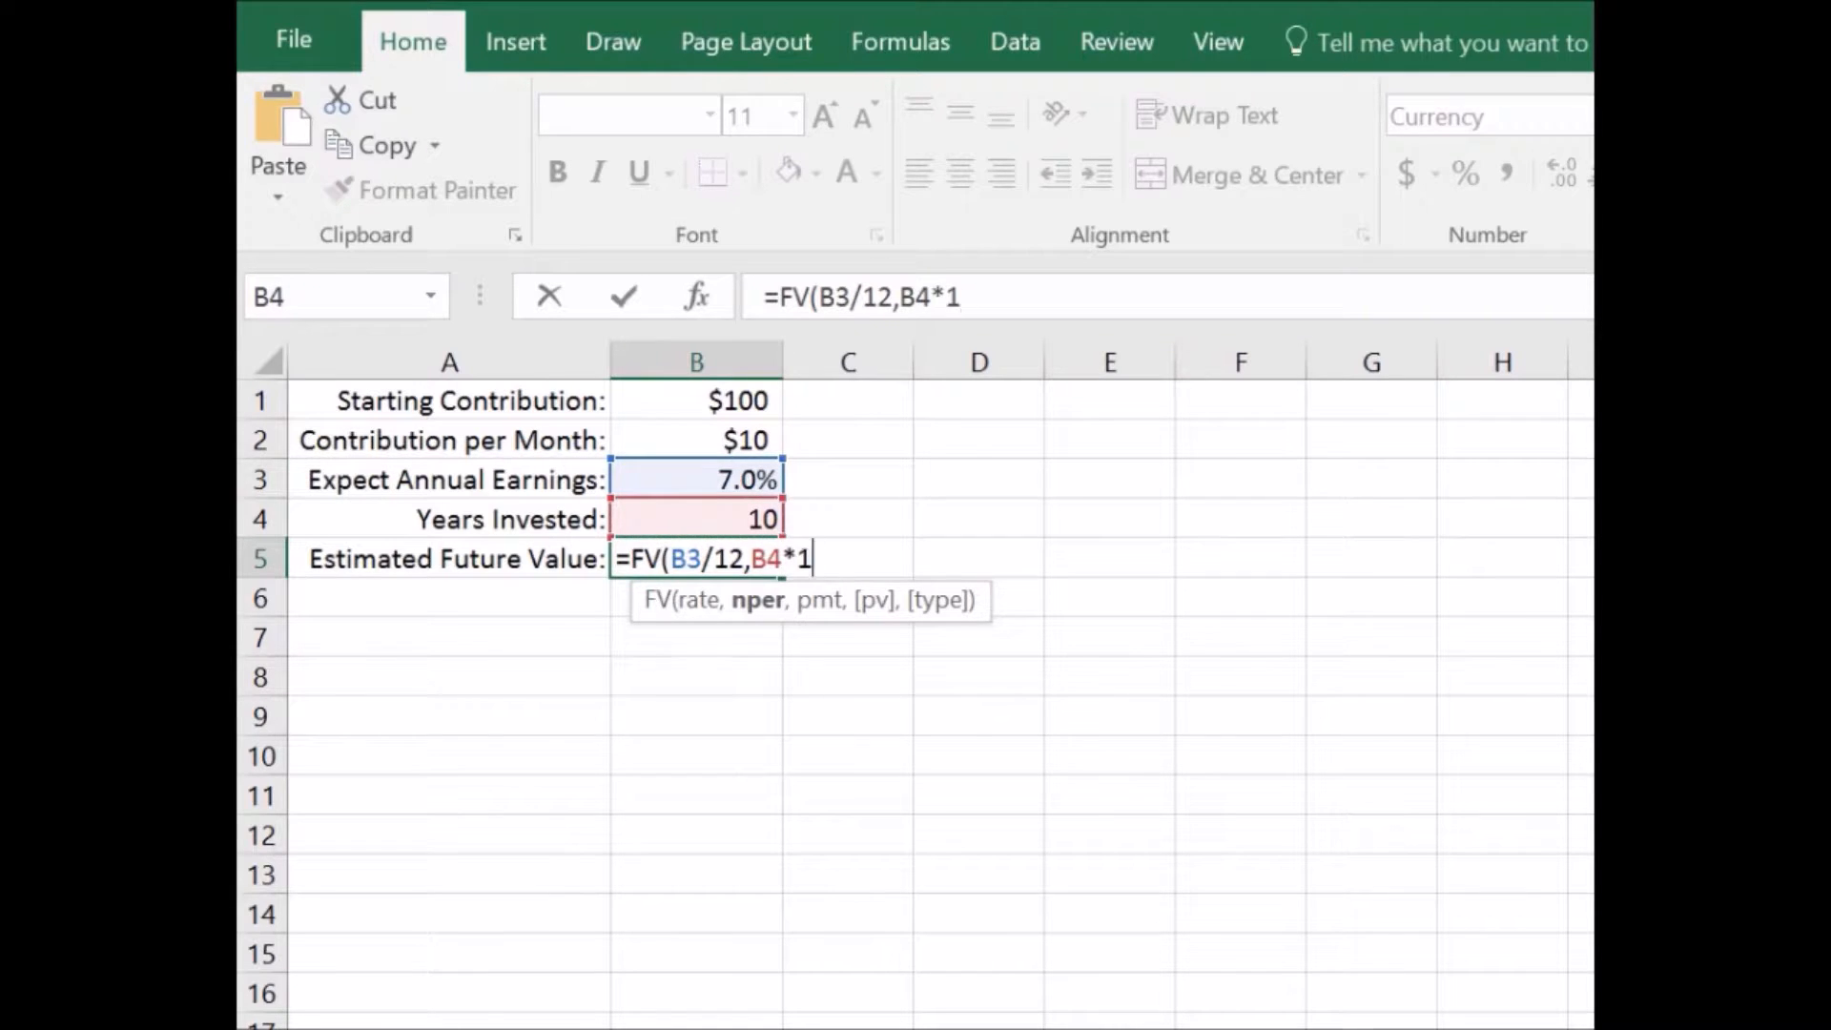
{"action": "type", "text": "2,"}
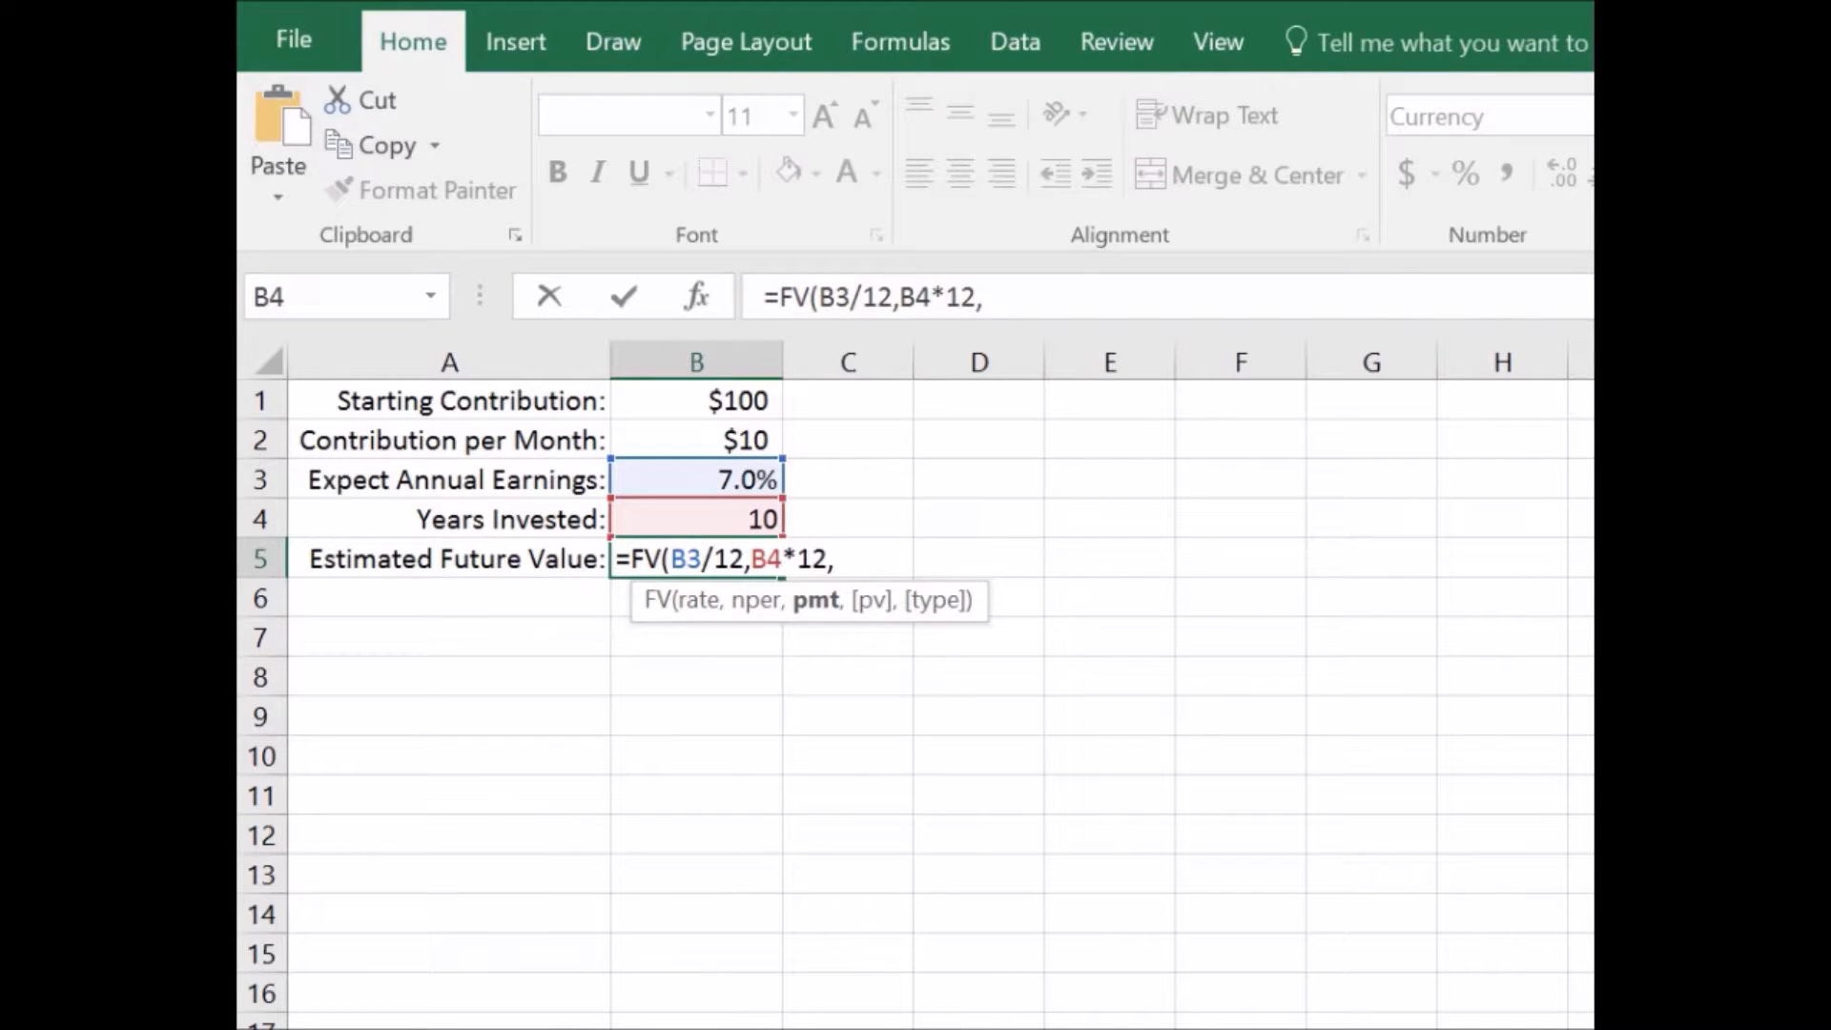
Complete the FV formula with payment -B2 and present value -B1, omitting the type argument.
{"action": "type", "text": "-"}
{"action": "left_click", "coordinate": [696, 441]}
{"action": "type", "text": ","}
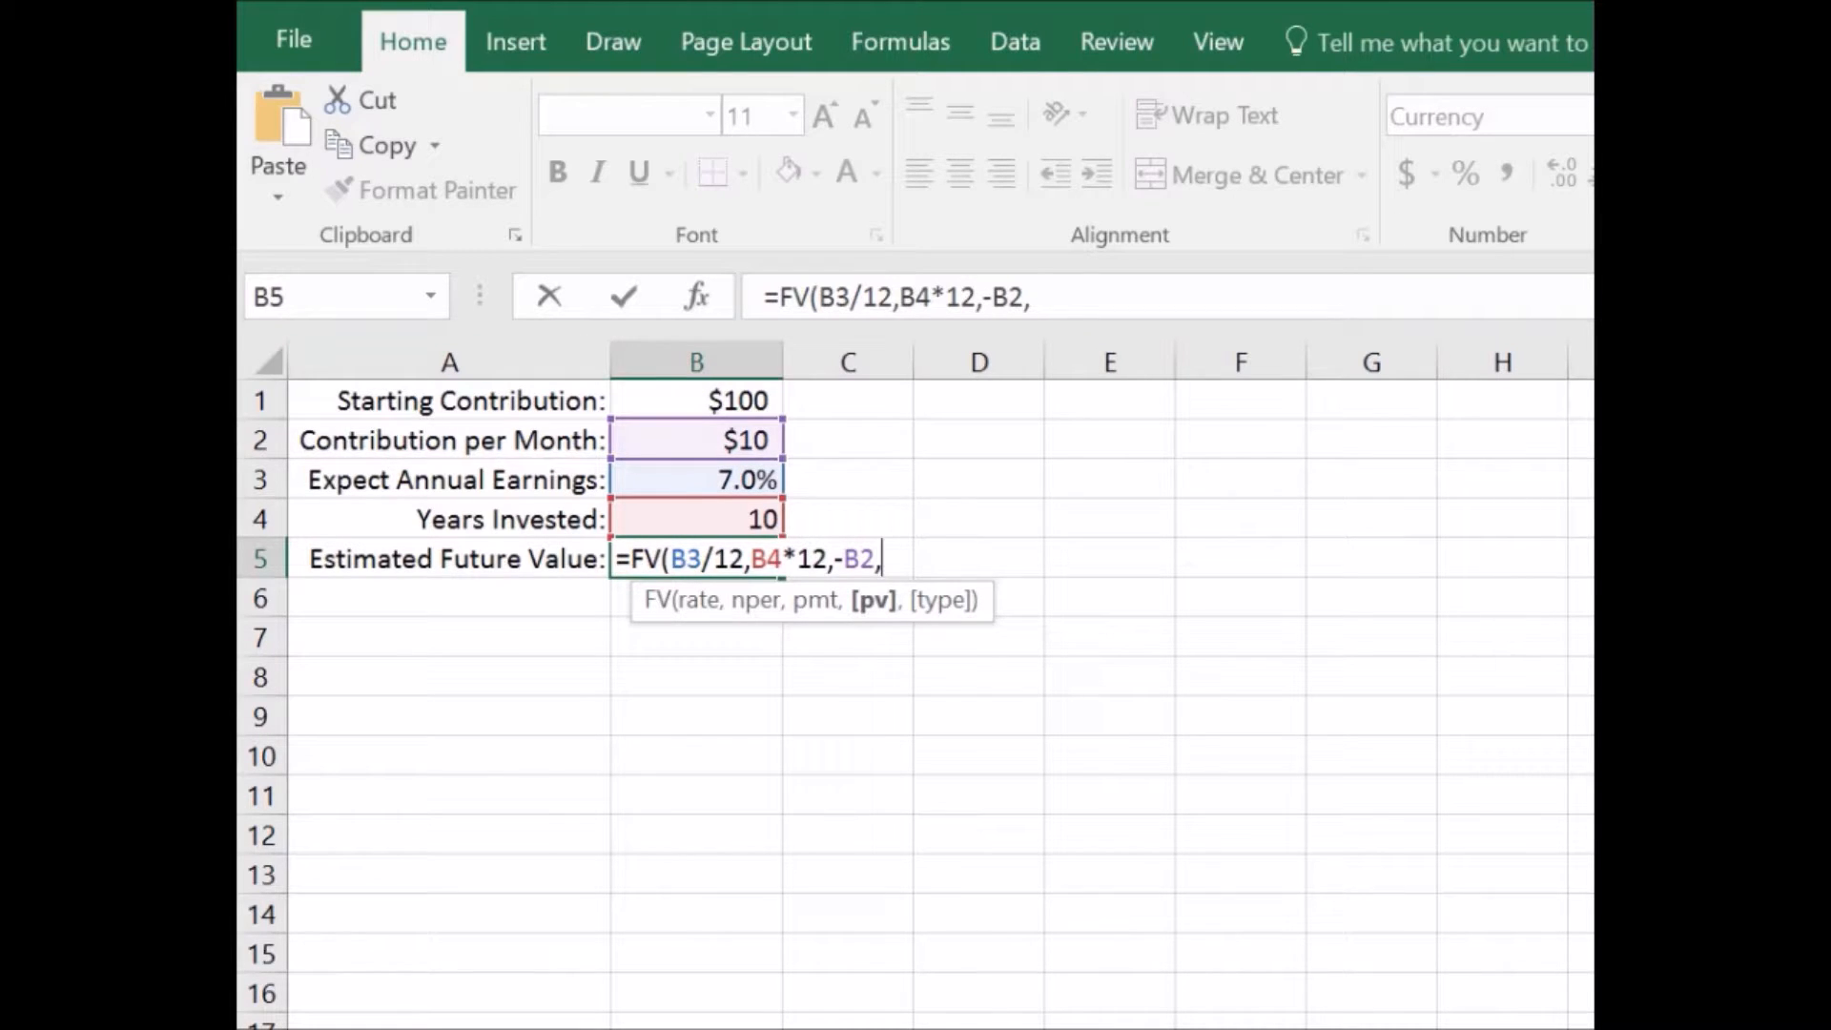
{"action": "type", "text": "-"}
{"action": "left_click", "coordinate": [696, 401]}
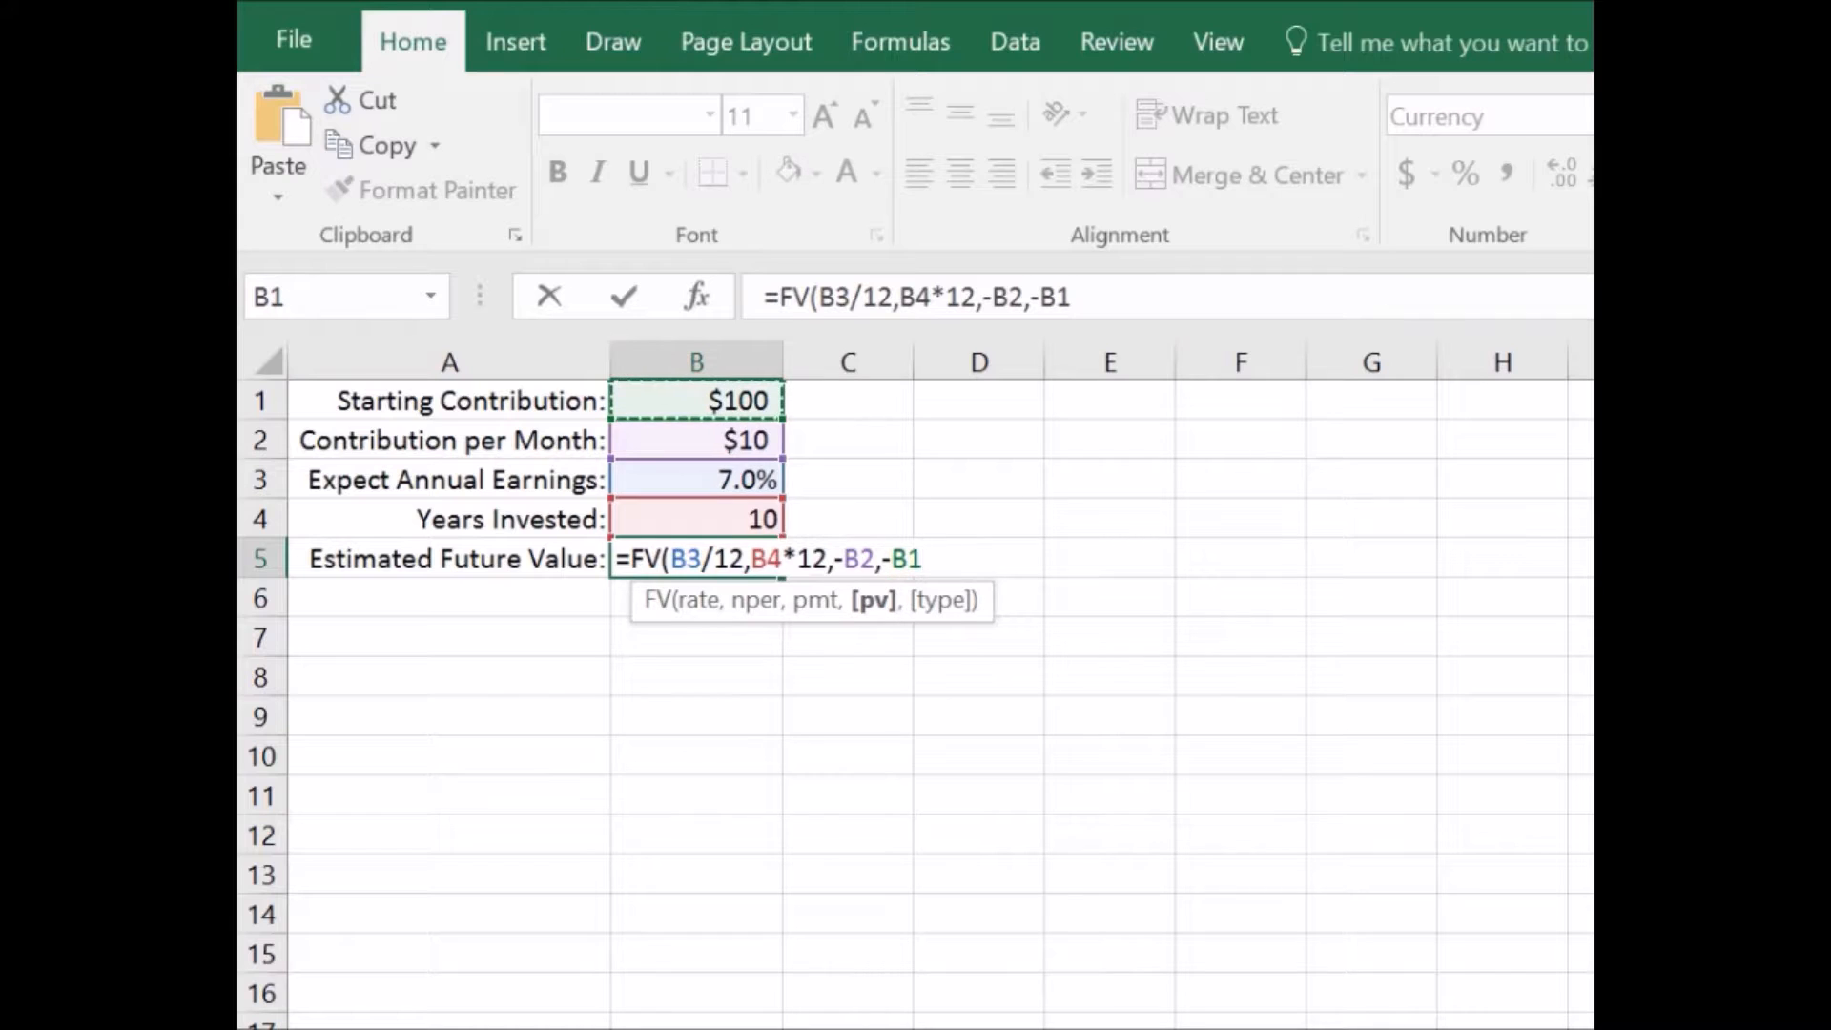
{"action": "type", "text": ","}
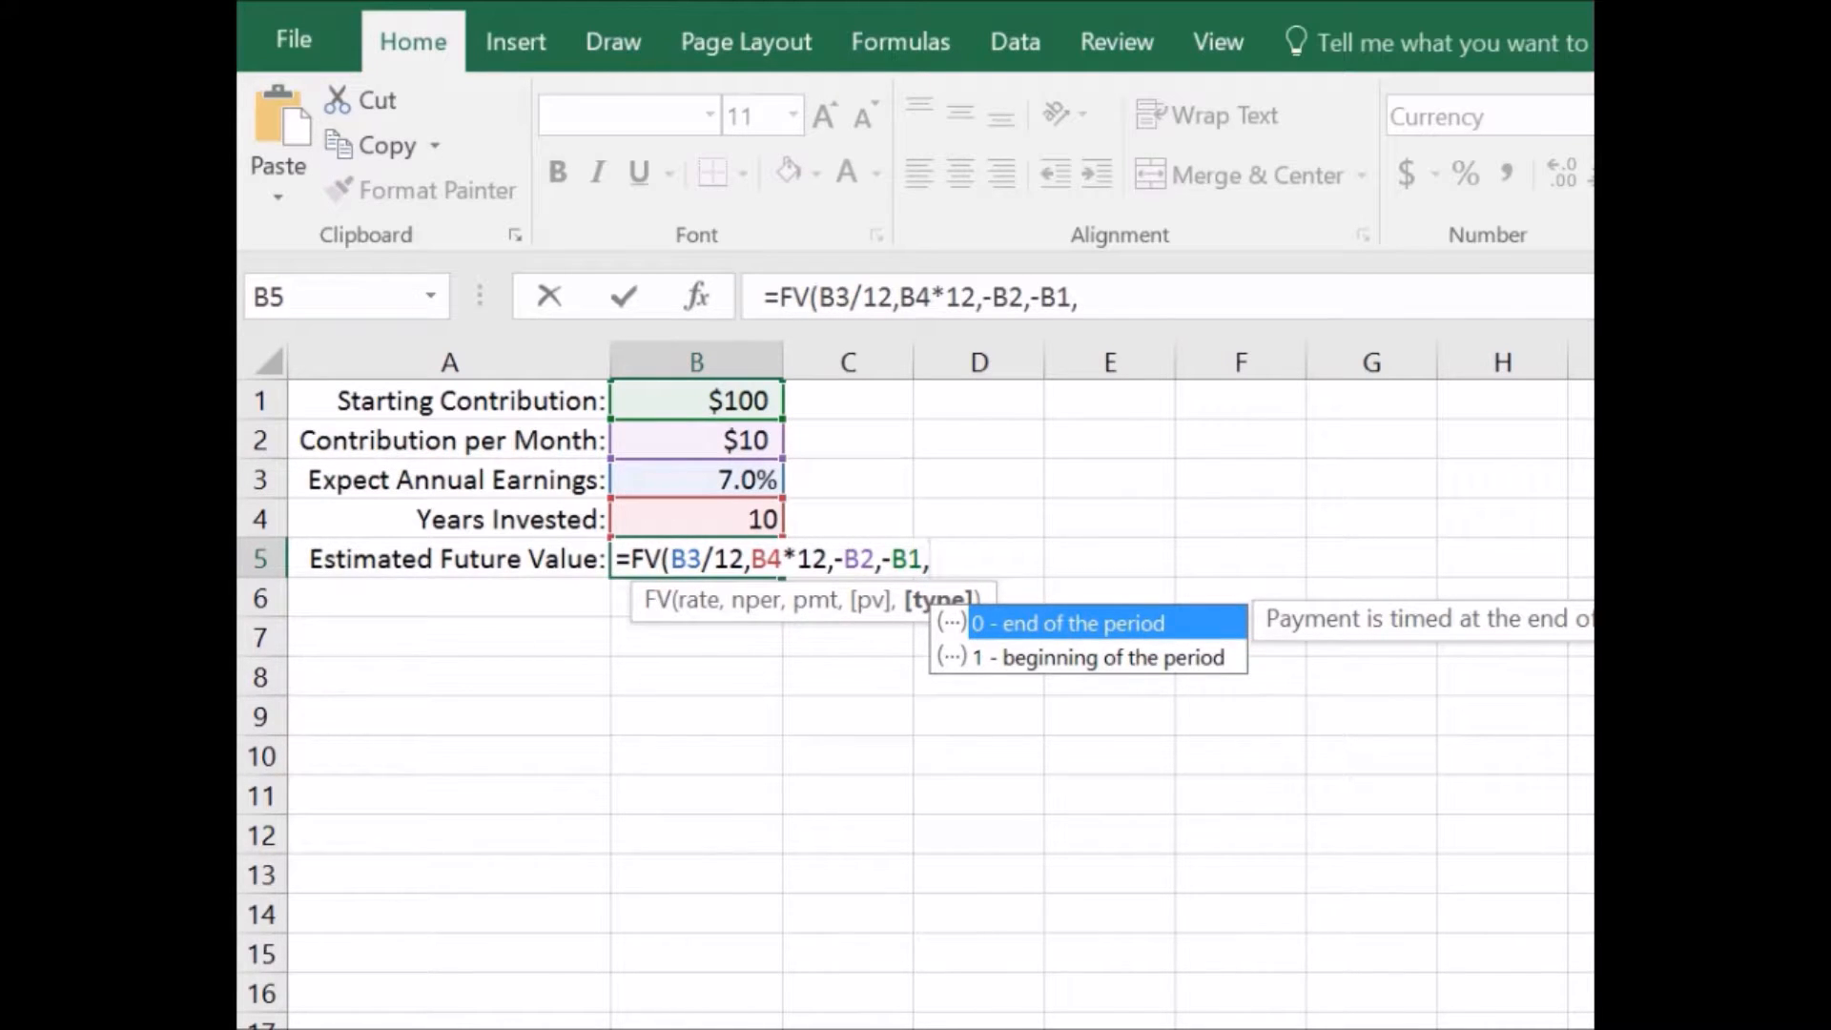
{"action": "key", "text": "BackSpace"}
{"action": "type", "text": ")"}
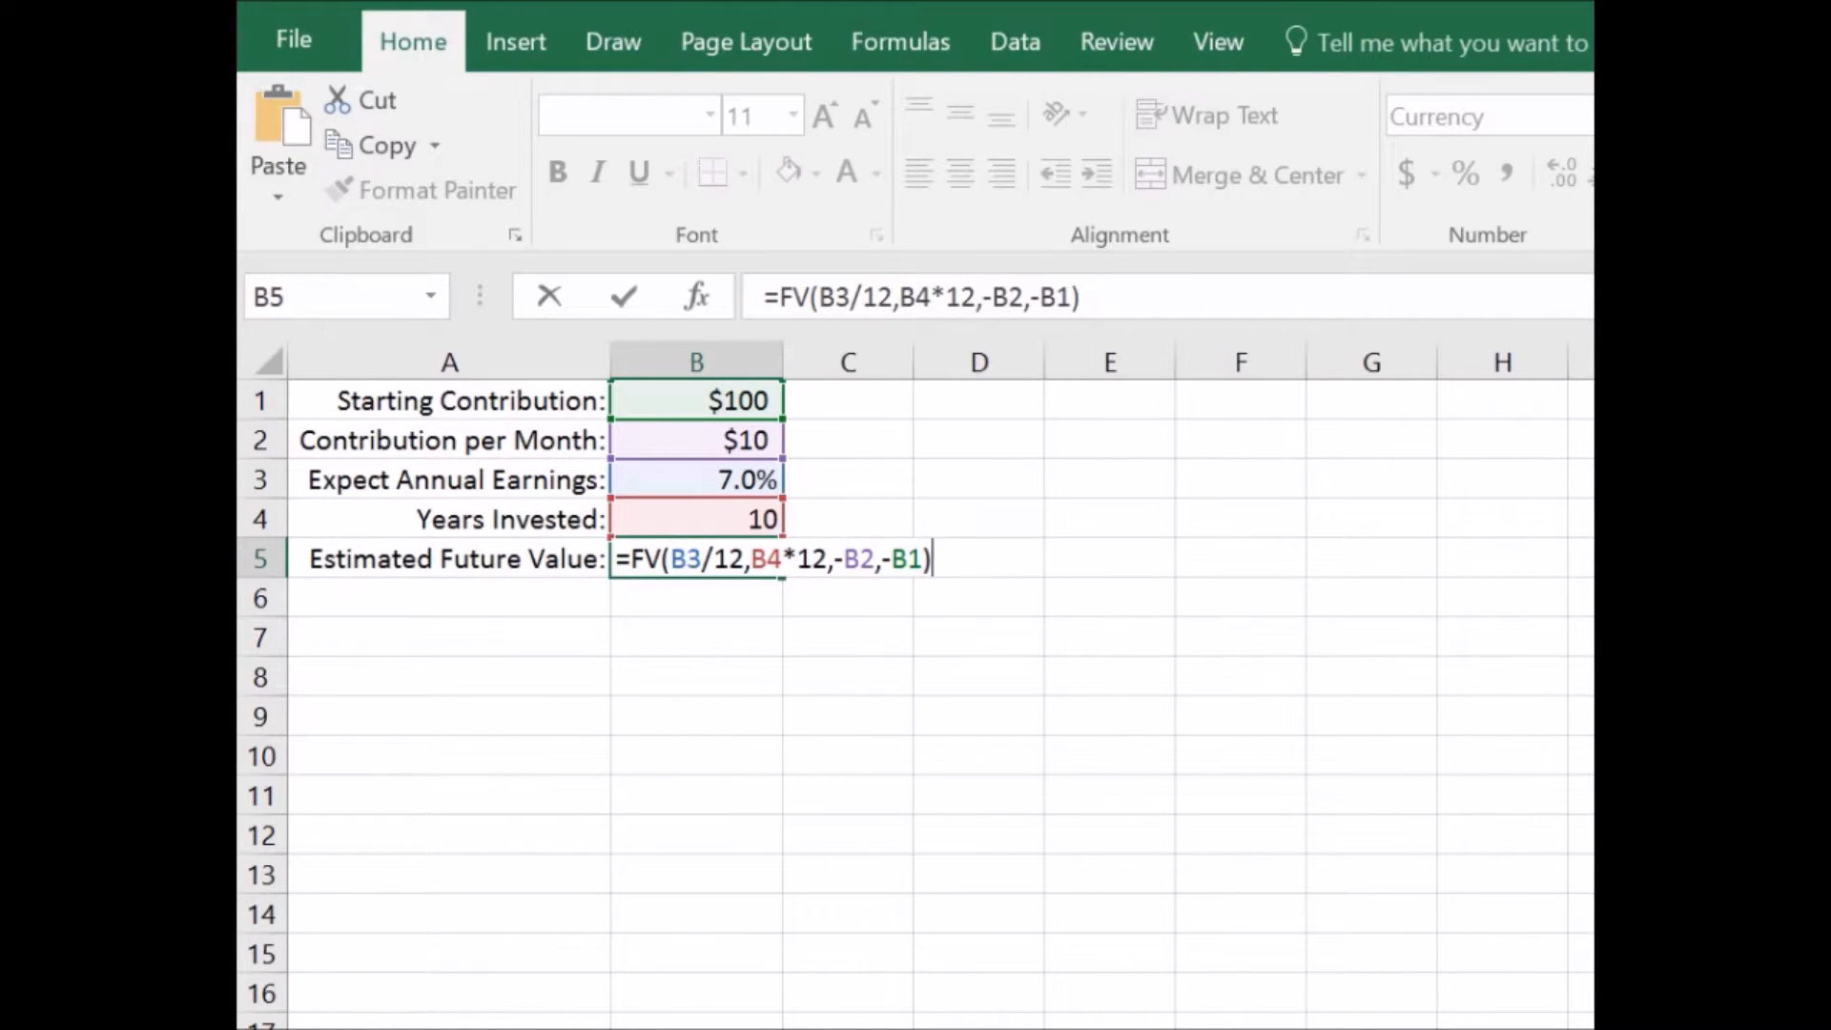
{"action": "key", "text": "Return"}
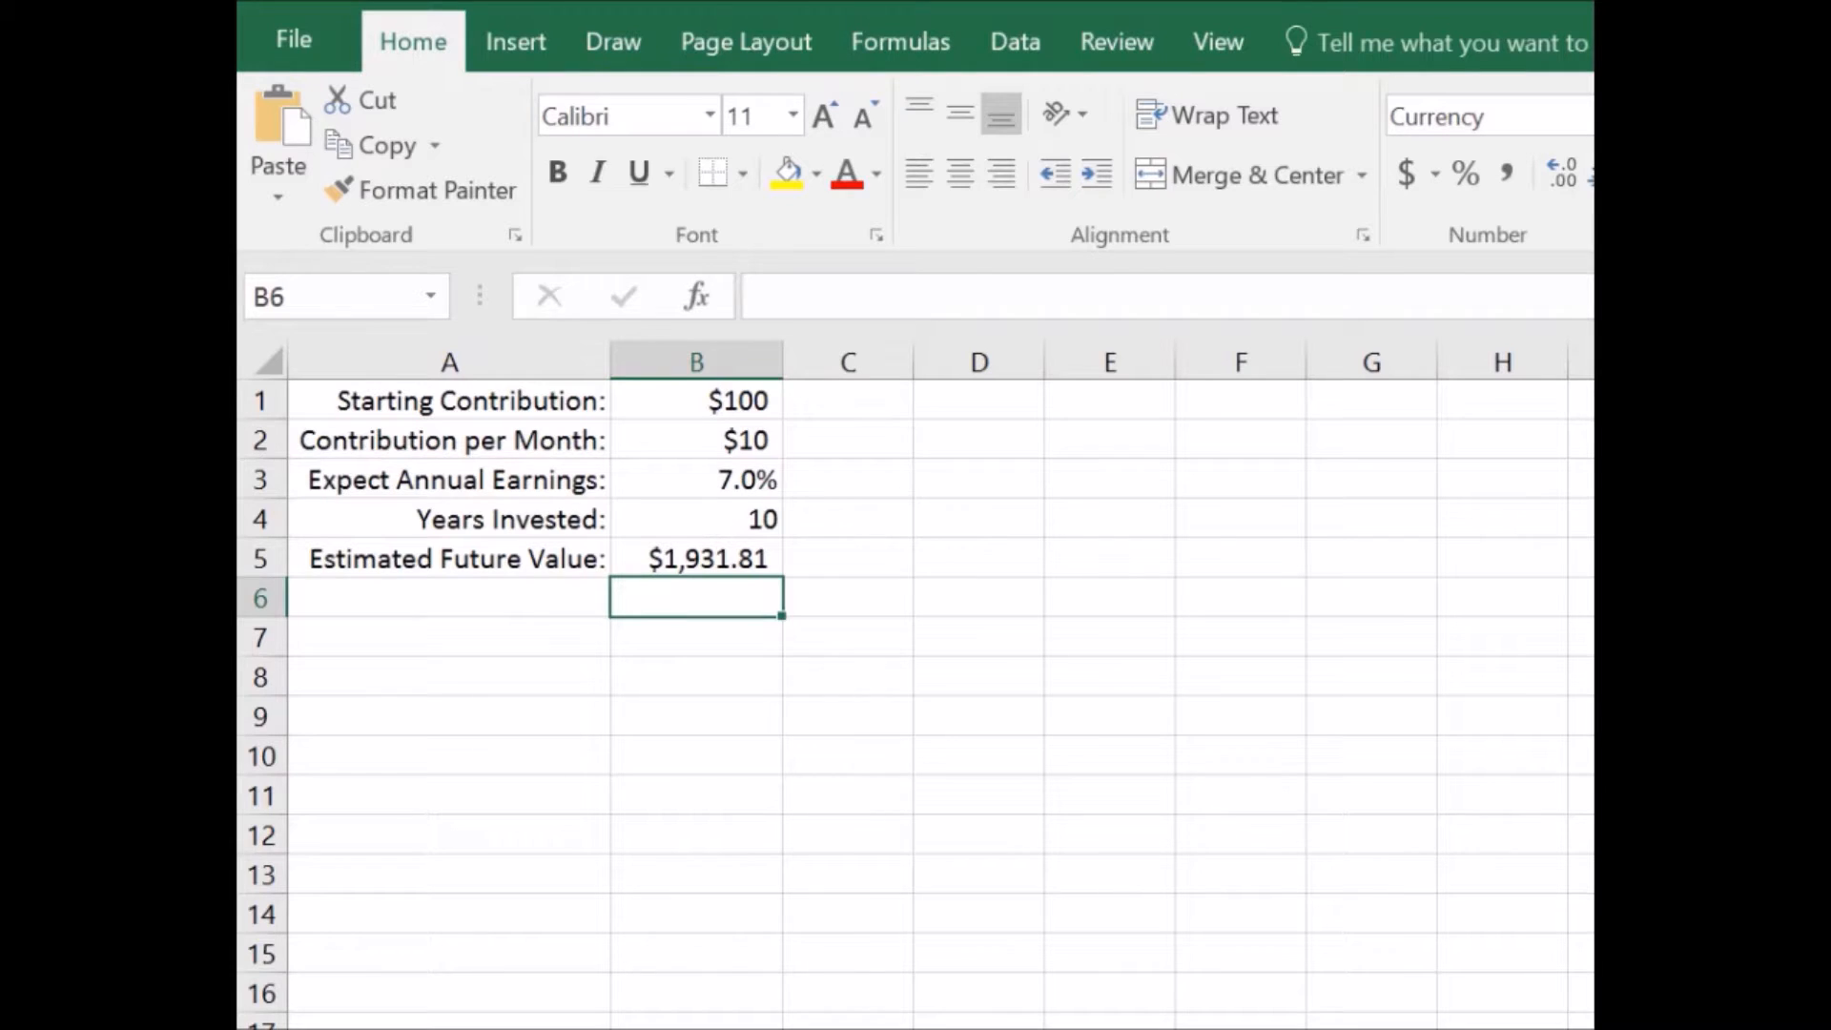
{"action": "left_click", "coordinate": [696, 559]}
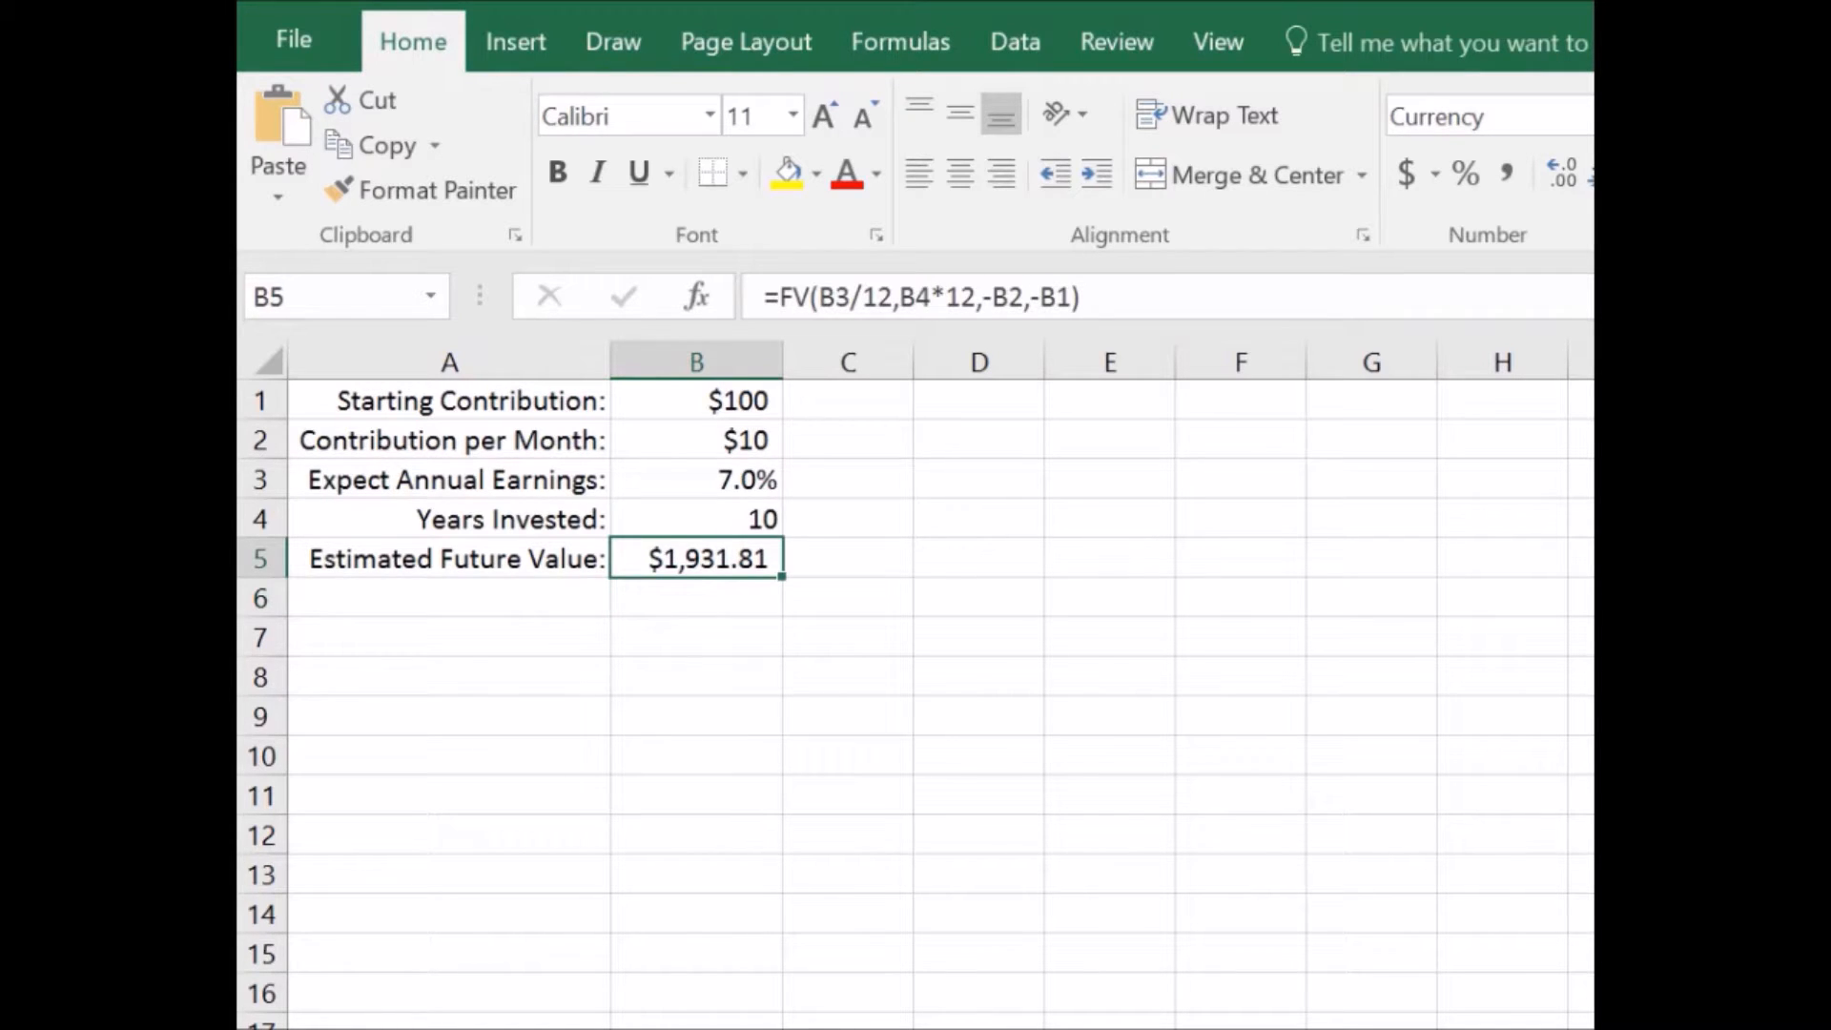
{"action": "key", "text": "Up"}
{"action": "key", "text": "Up"}
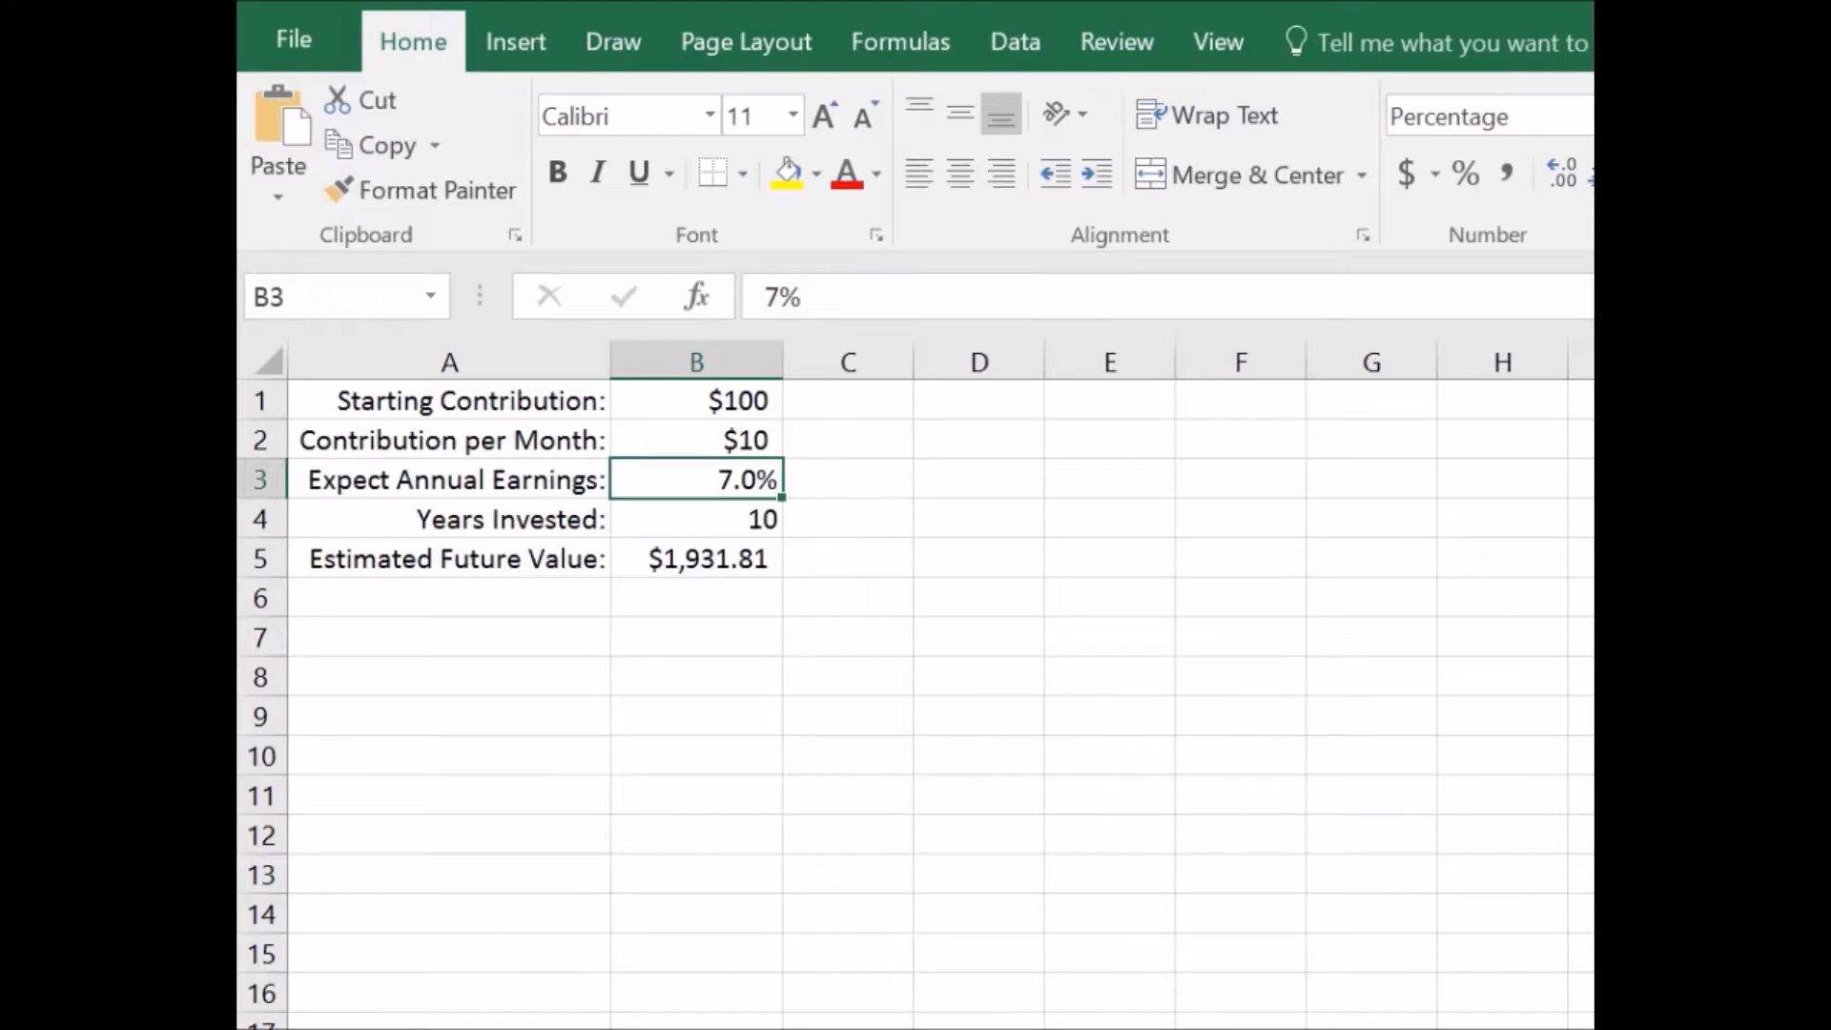
{"action": "left_click_drag", "start_coordinate": [840, 480], "coordinate": [734, 480]}
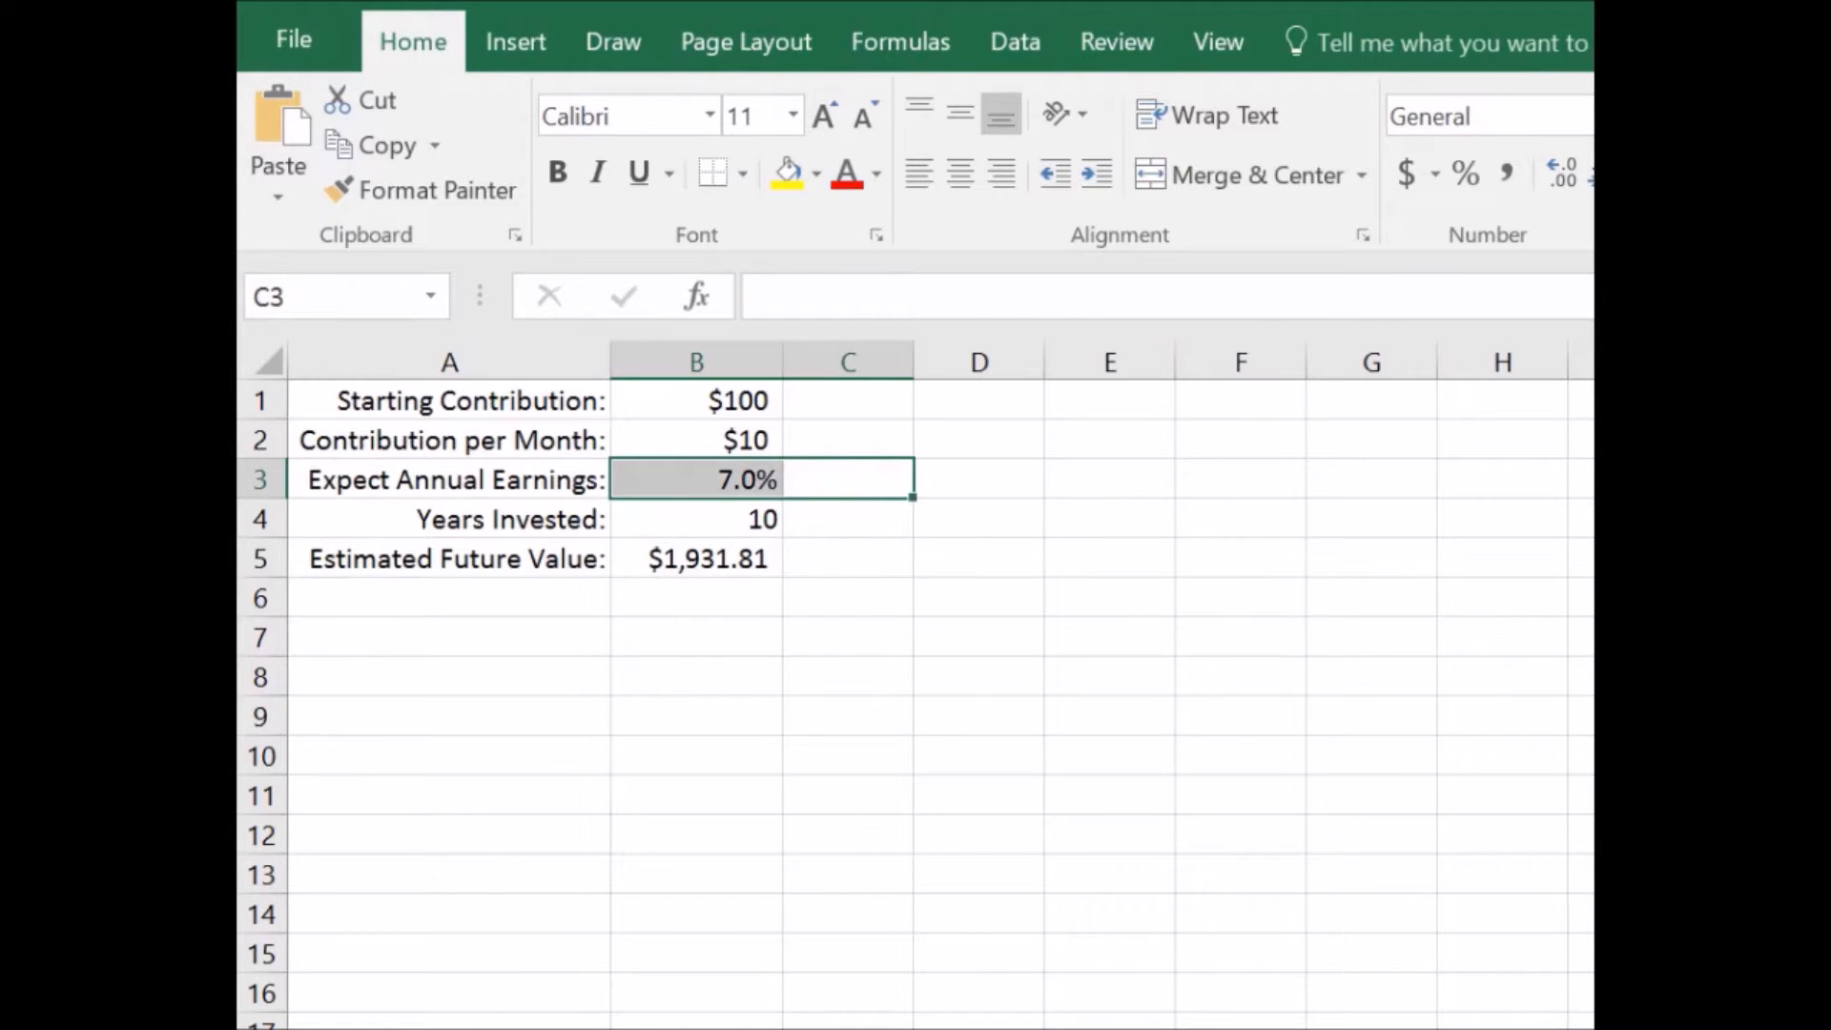
{"action": "left_click", "coordinate": [706, 559]}
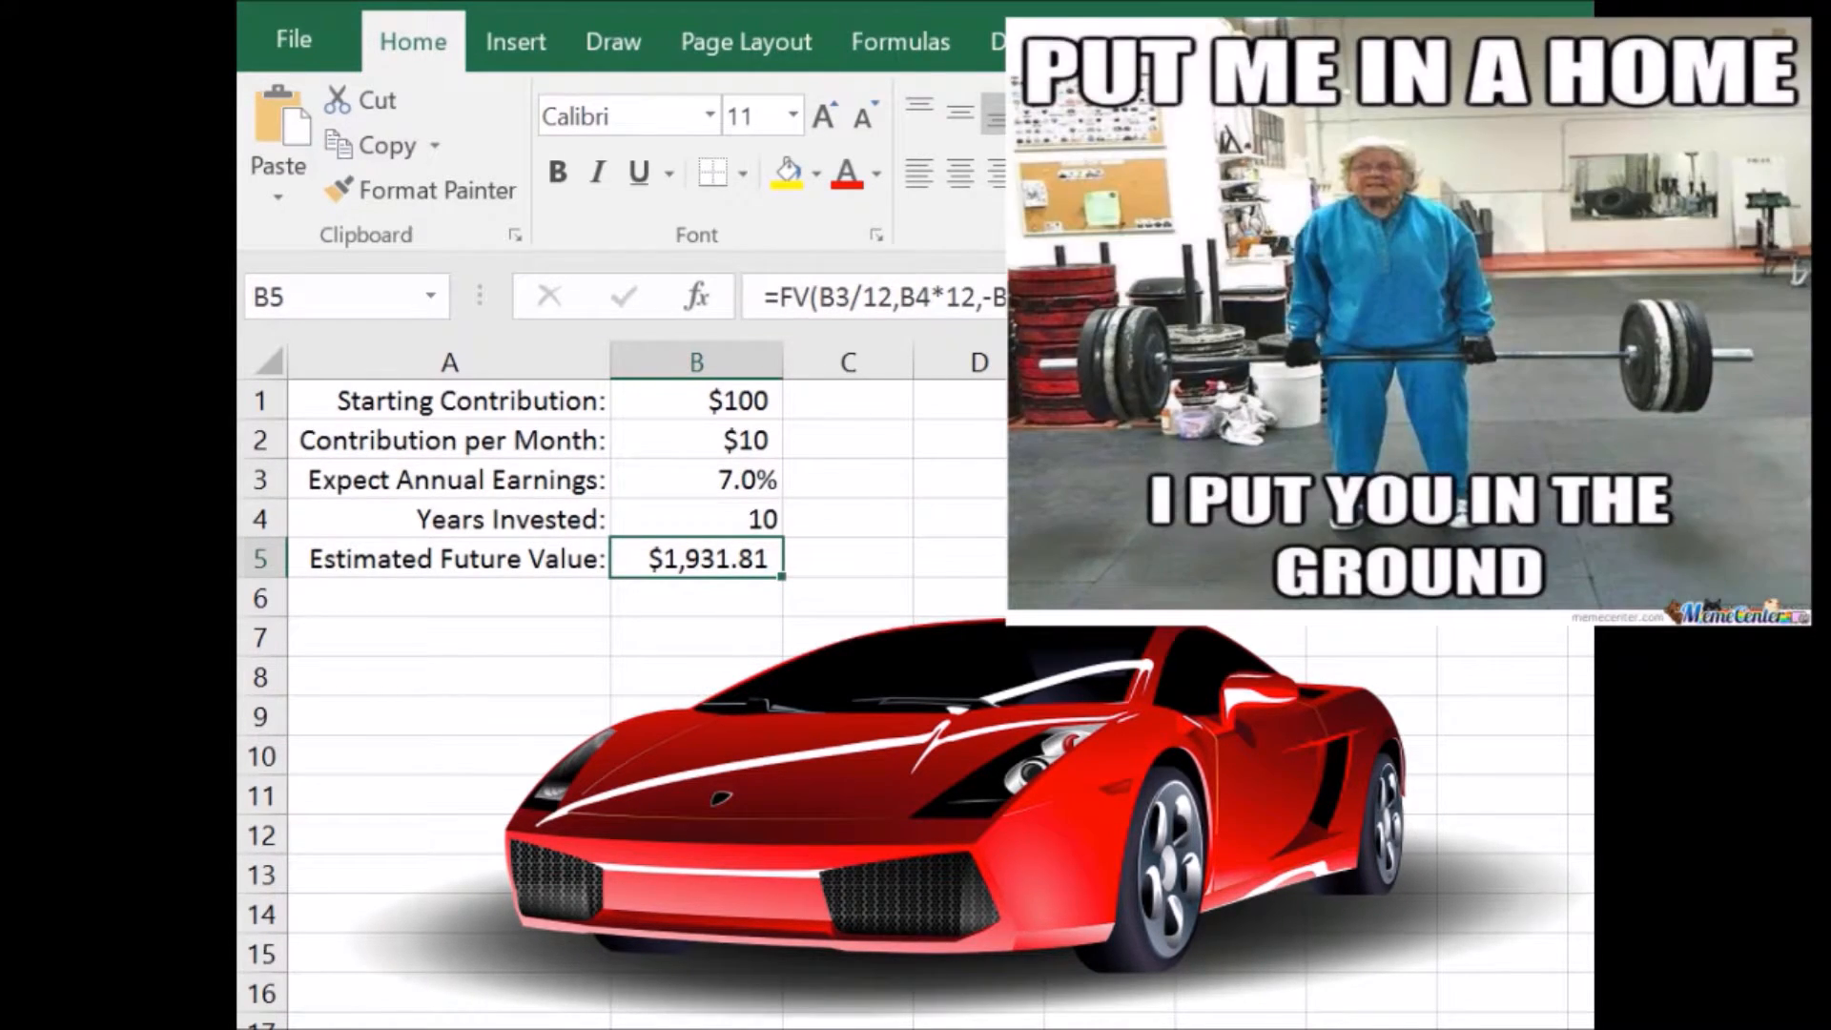
Set the expected annual earnings to 5.5% and the years invested to 40.
{"action": "left_click", "coordinate": [705, 480]}
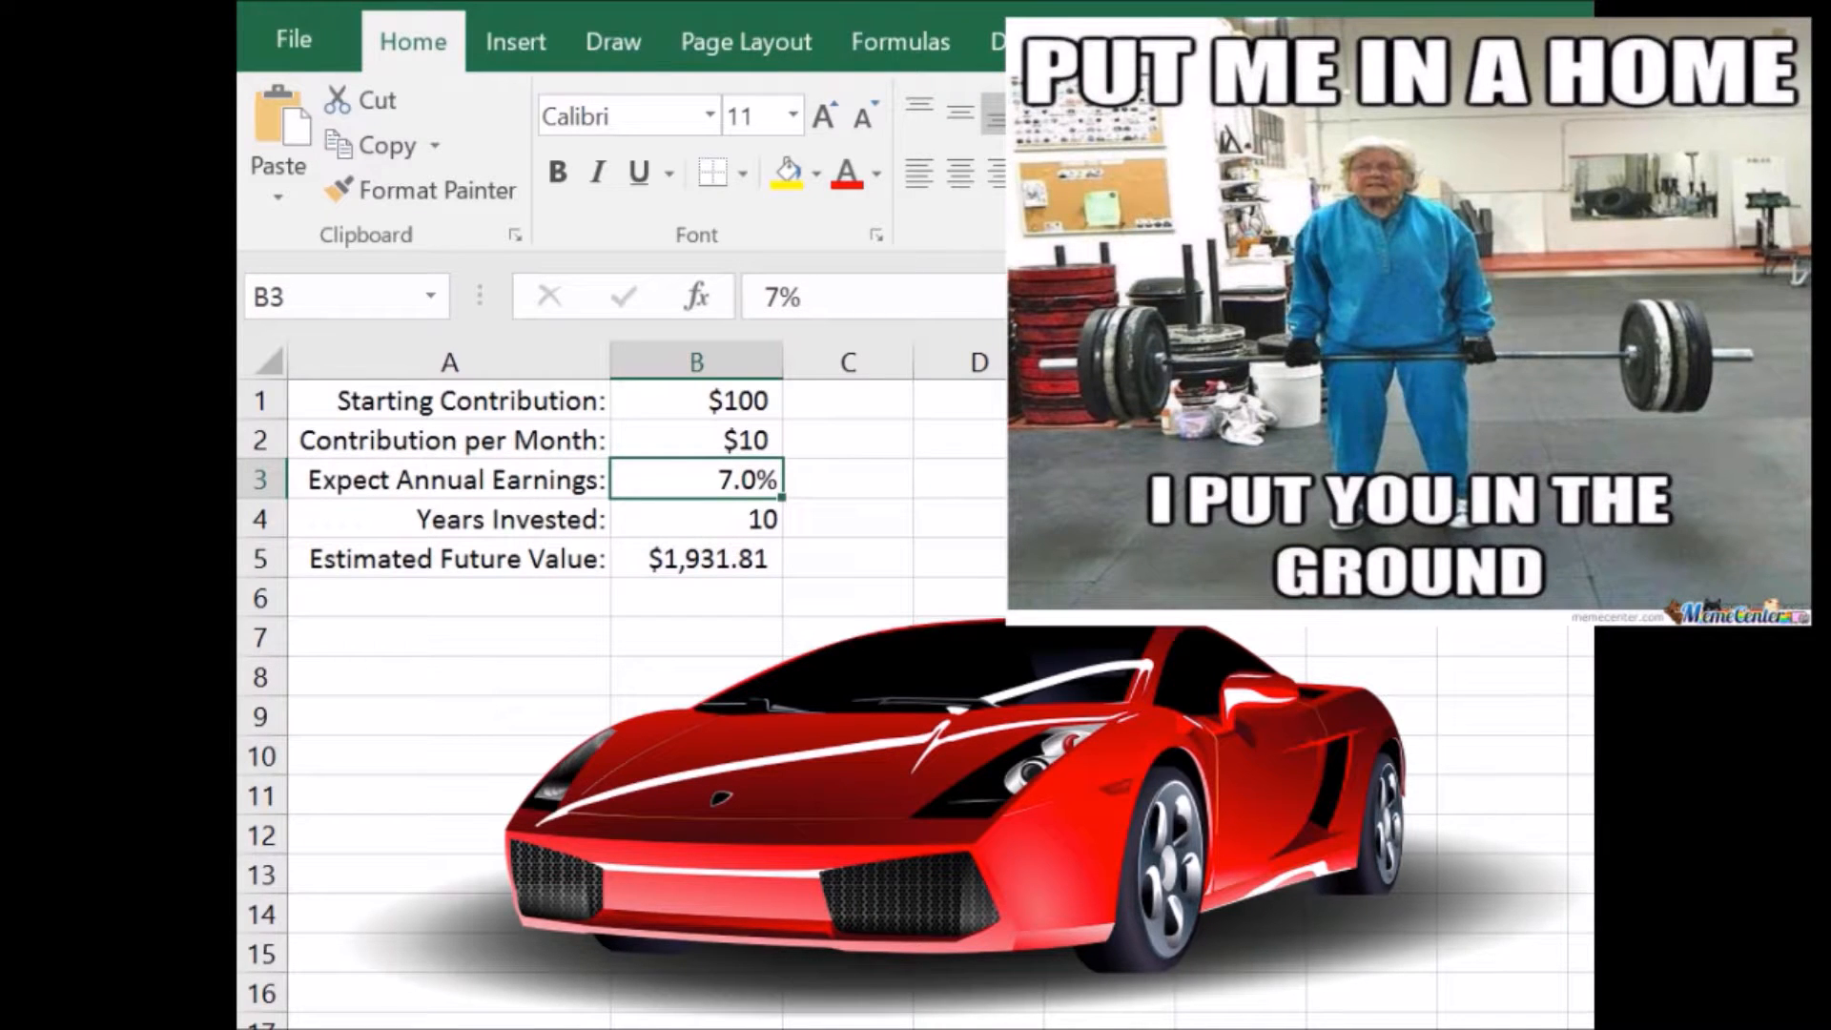
{"action": "type", "text": "5.5%"}
{"action": "key", "text": "Return"}
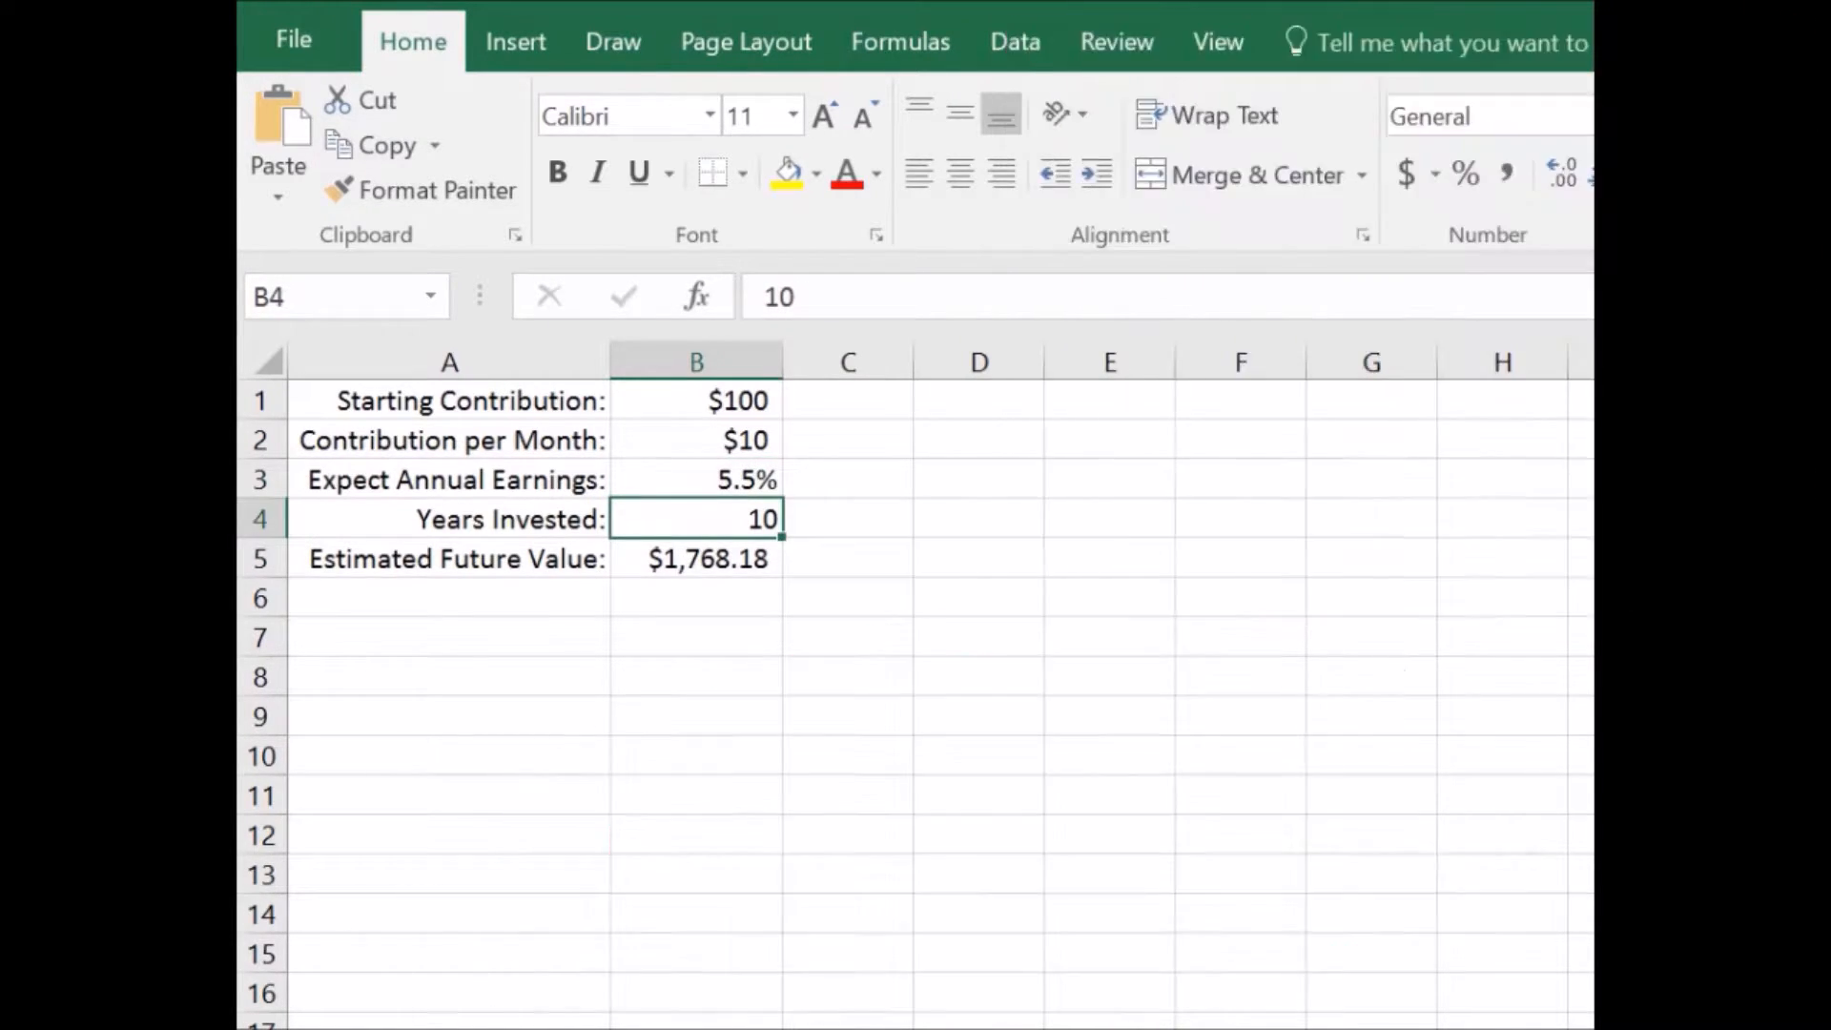
{"action": "left_click", "coordinate": [696, 480]}
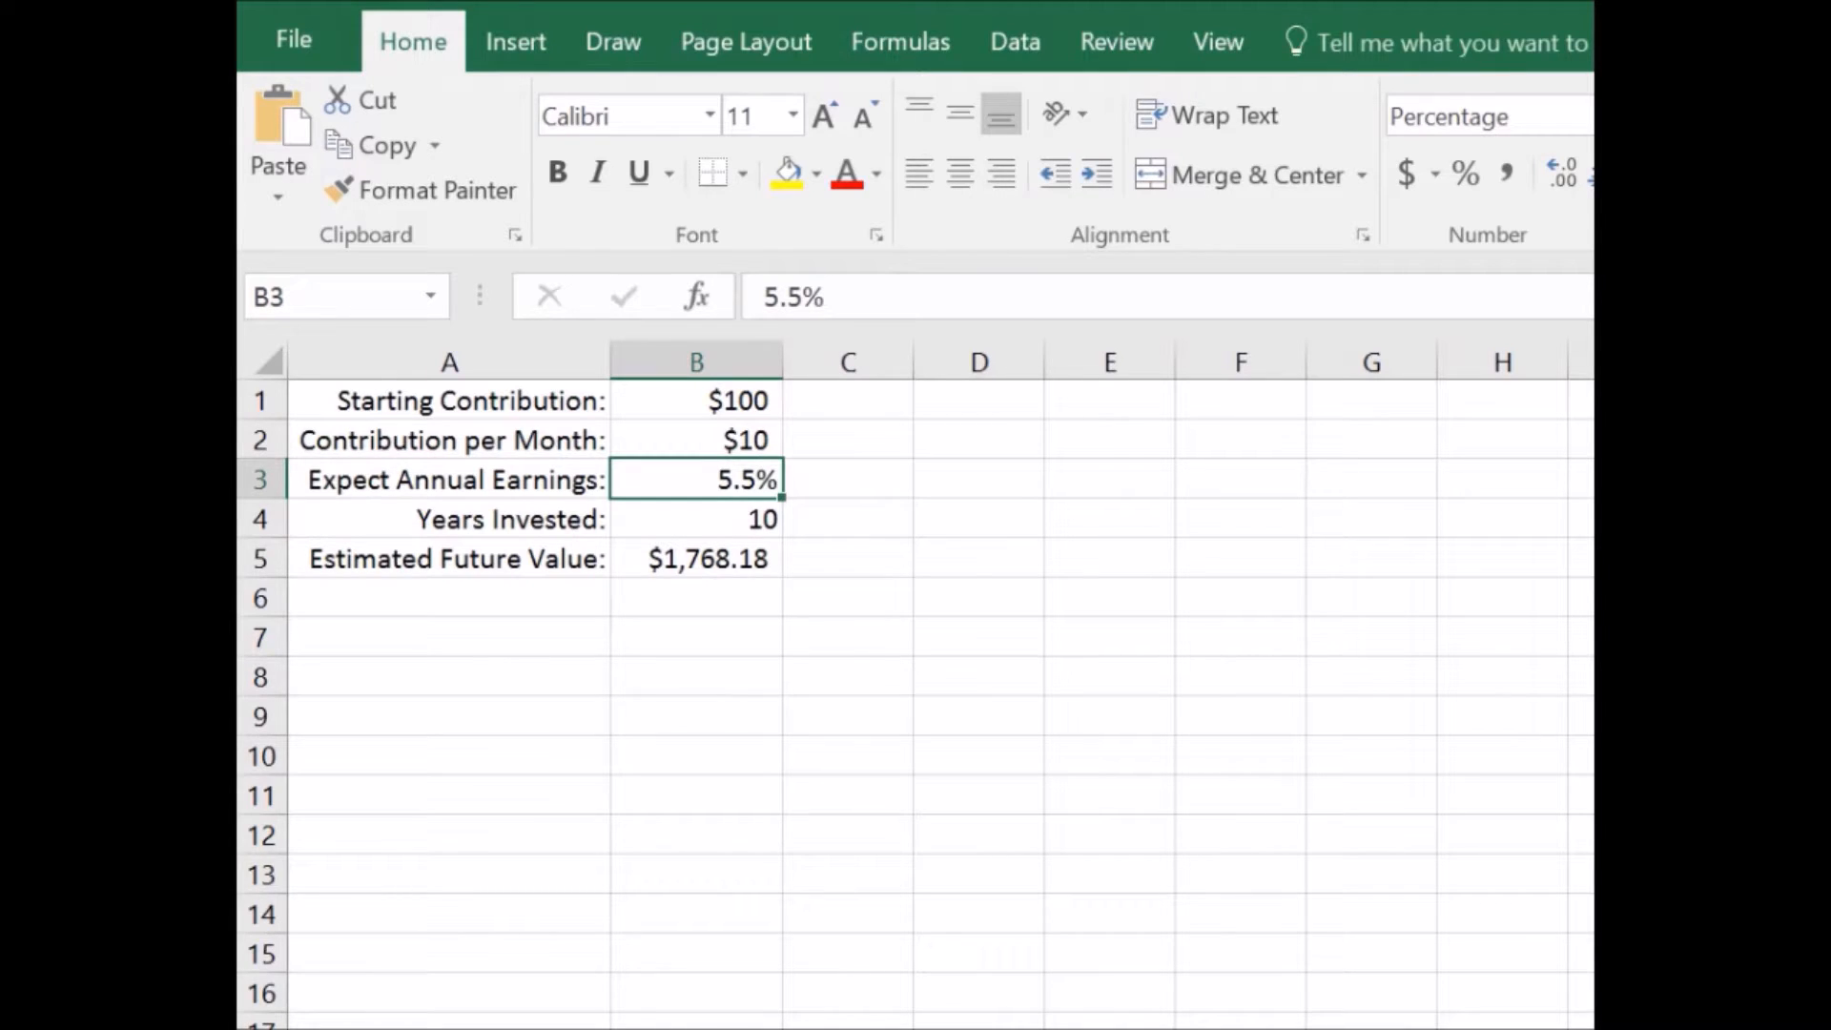
{"action": "left_click", "coordinate": [696, 520]}
{"action": "type", "text": "40"}
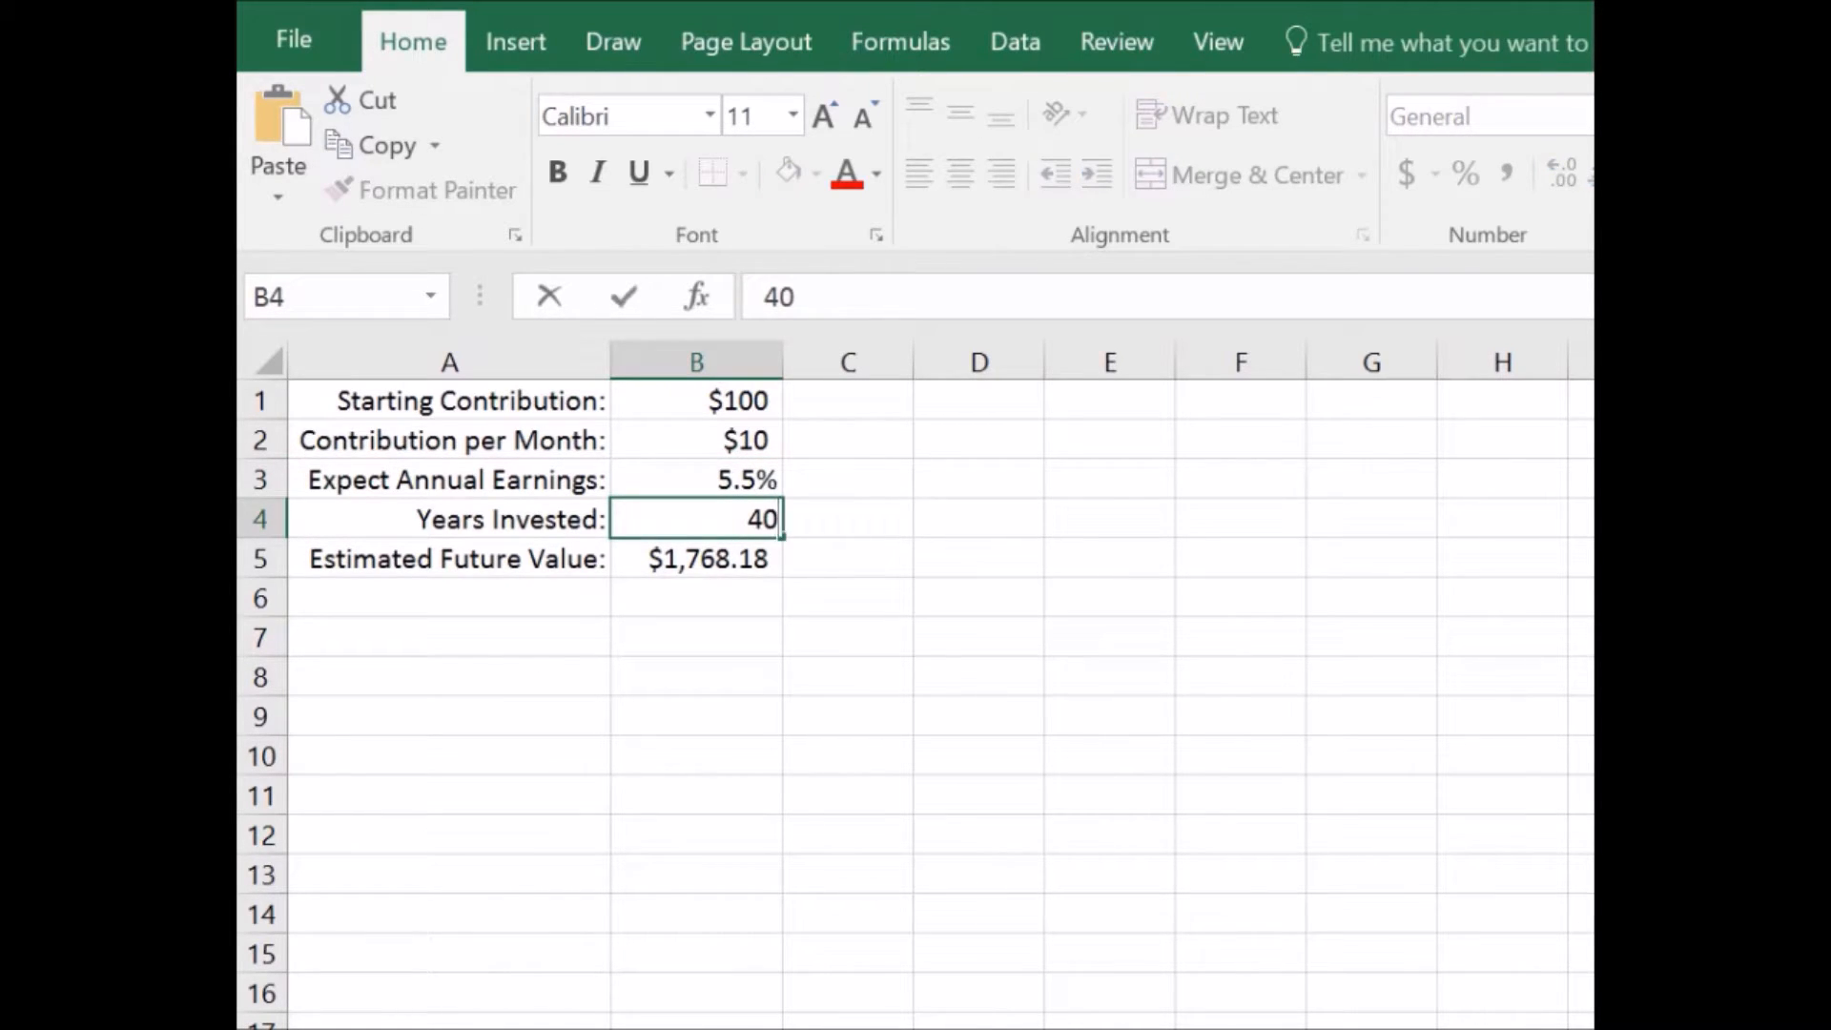
{"action": "key", "text": "Return"}
Set the starting contribution to $0 and the contribution per month to $458.
{"action": "key", "text": "Up"}
{"action": "key", "text": "Up"}
{"action": "key", "text": "Up"}
{"action": "key", "text": "Up"}
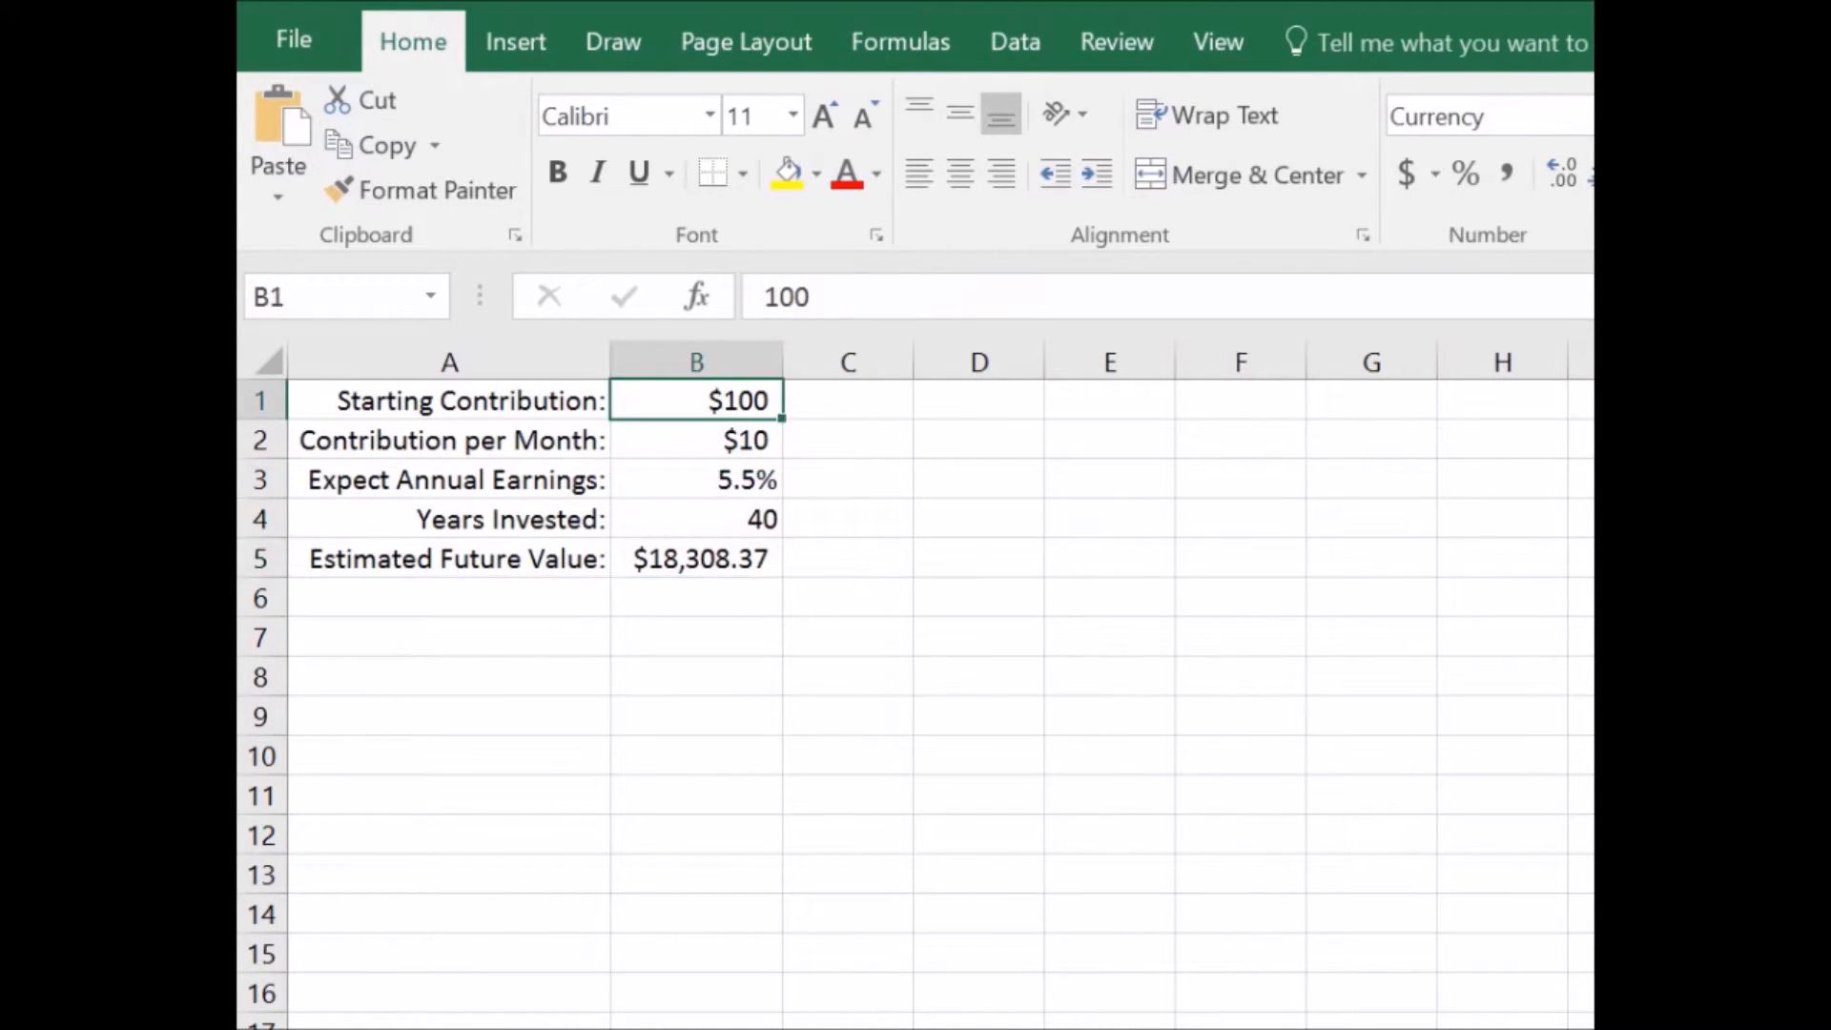
{"action": "type", "text": "0"}
{"action": "key", "text": "Return"}
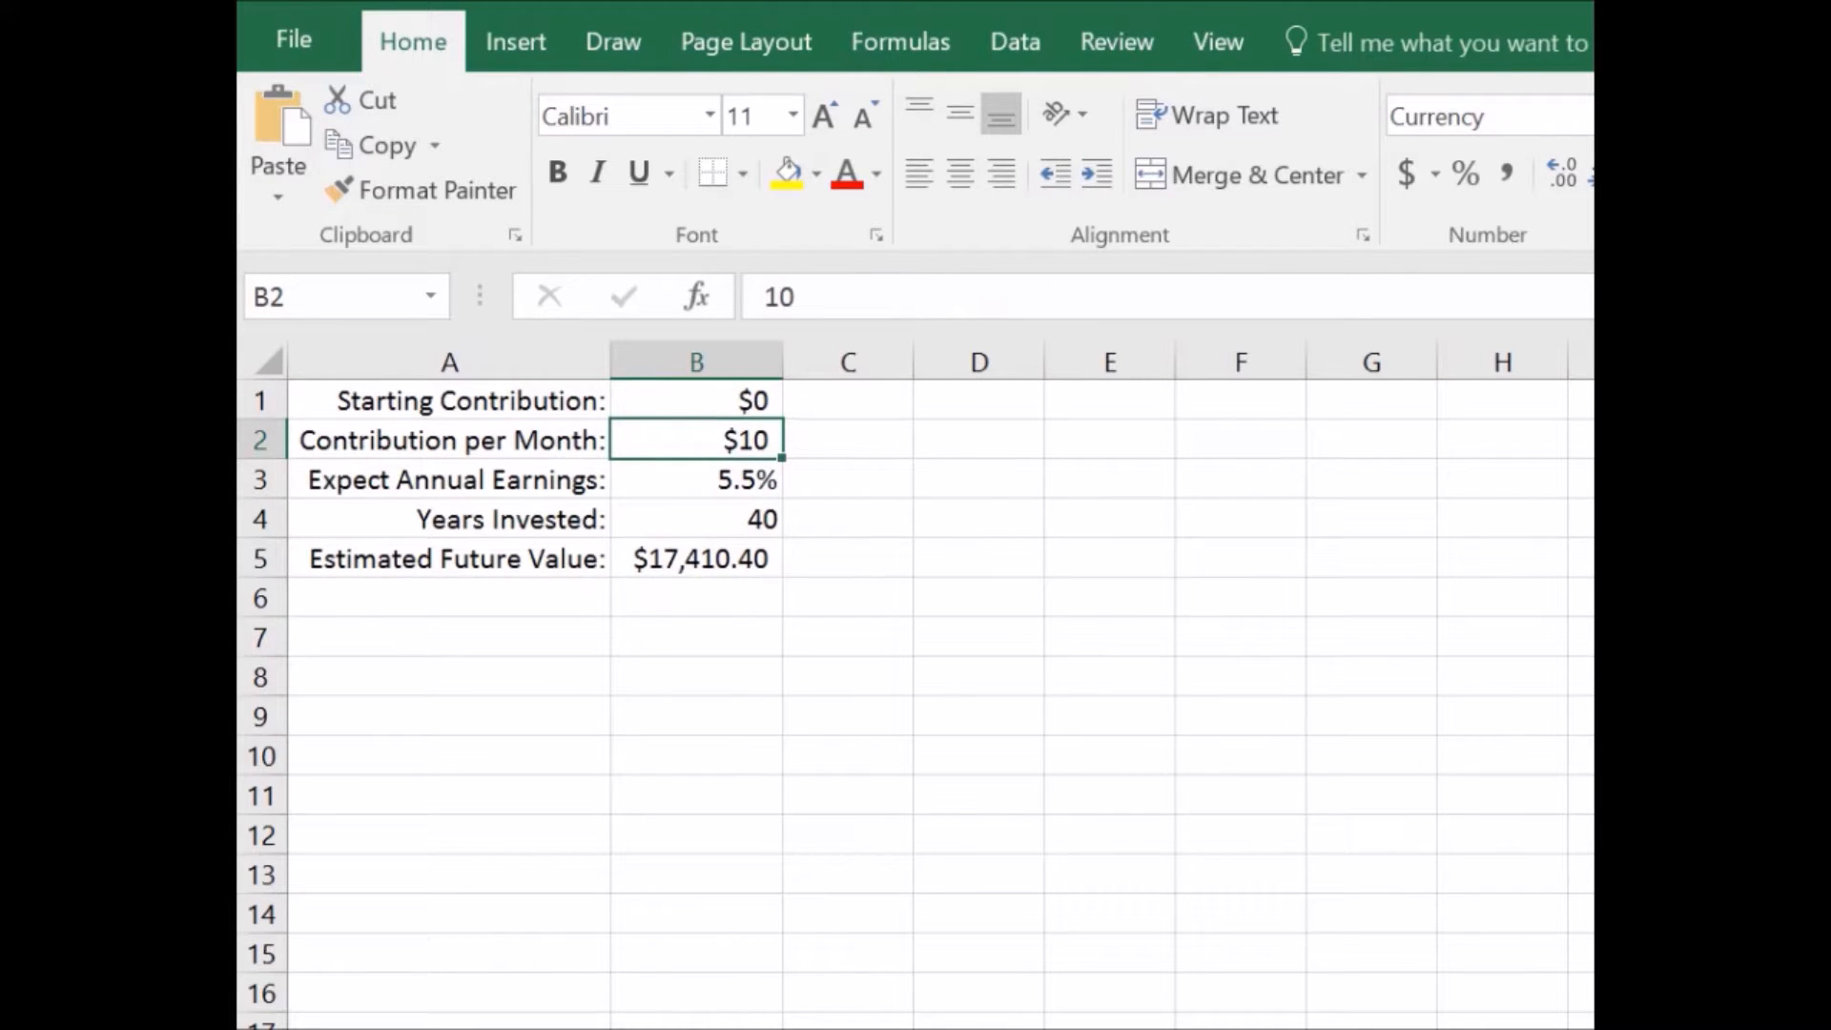
{"action": "key", "text": "F2"}
{"action": "key", "text": "BackSpace"}
{"action": "key", "text": "BackSpace"}
{"action": "type", "text": "458"}
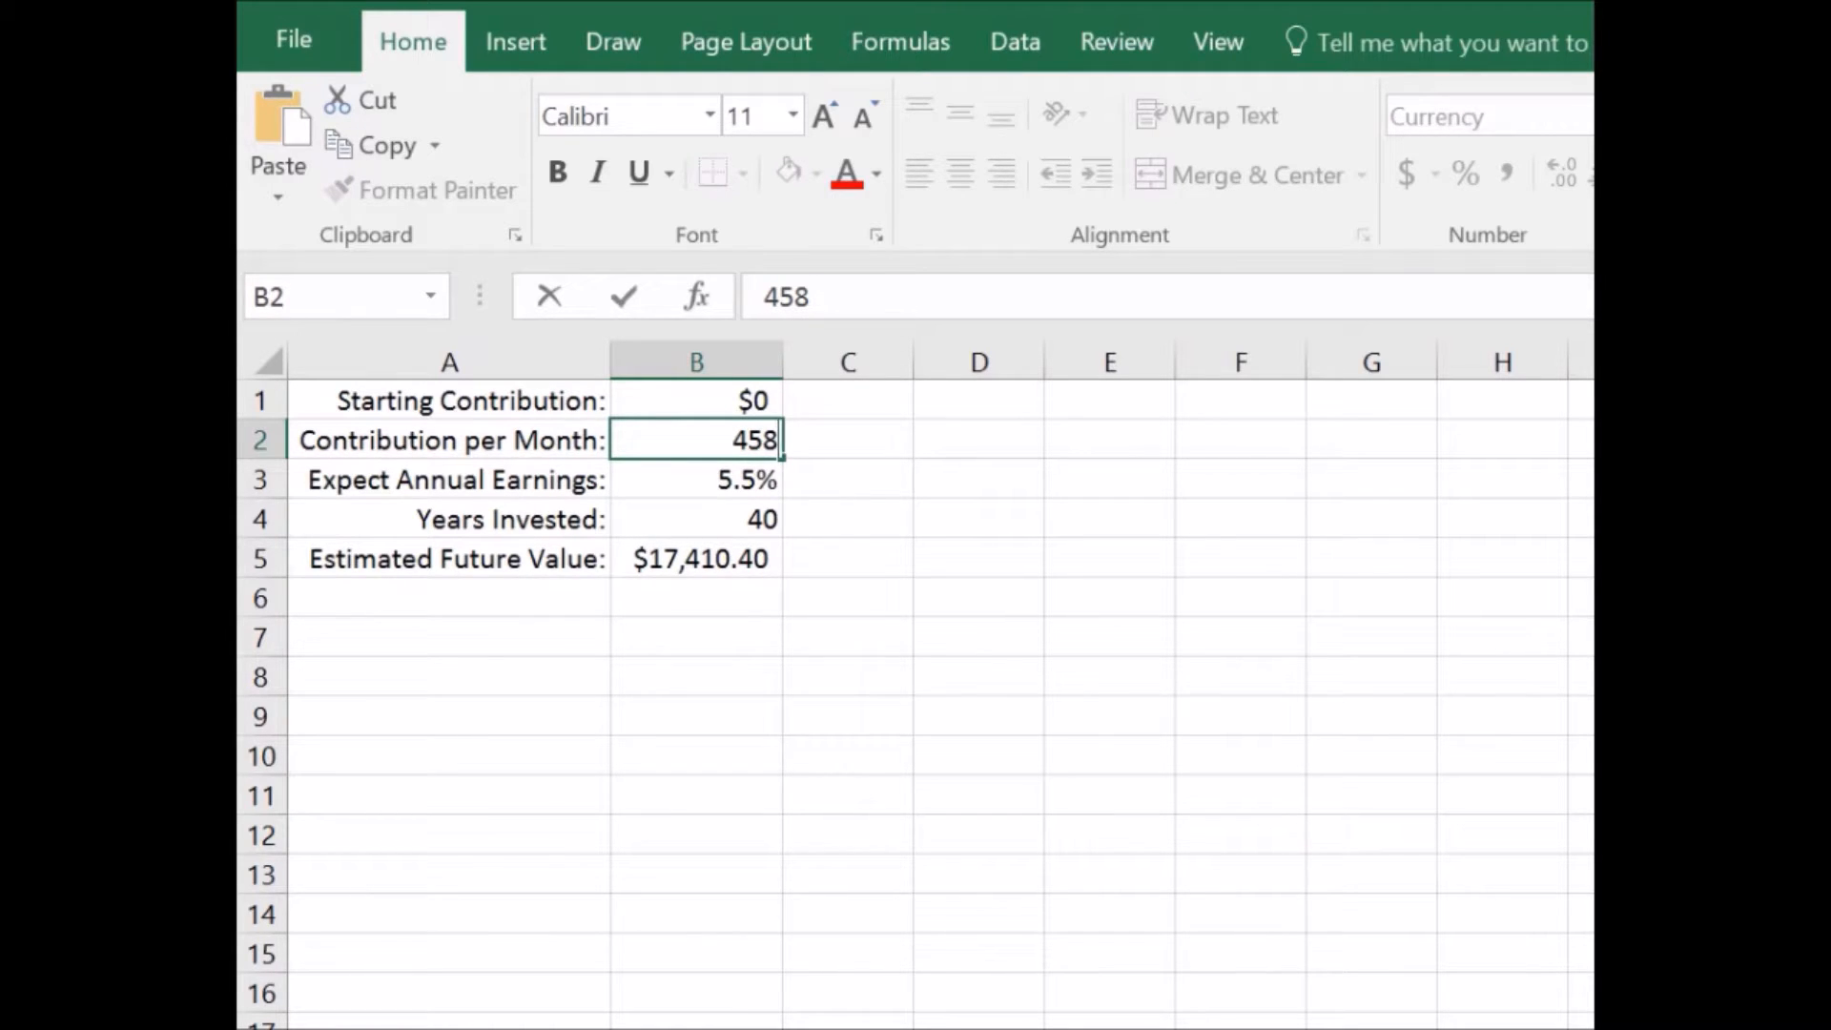
{"action": "key", "text": "ctrl+Return"}
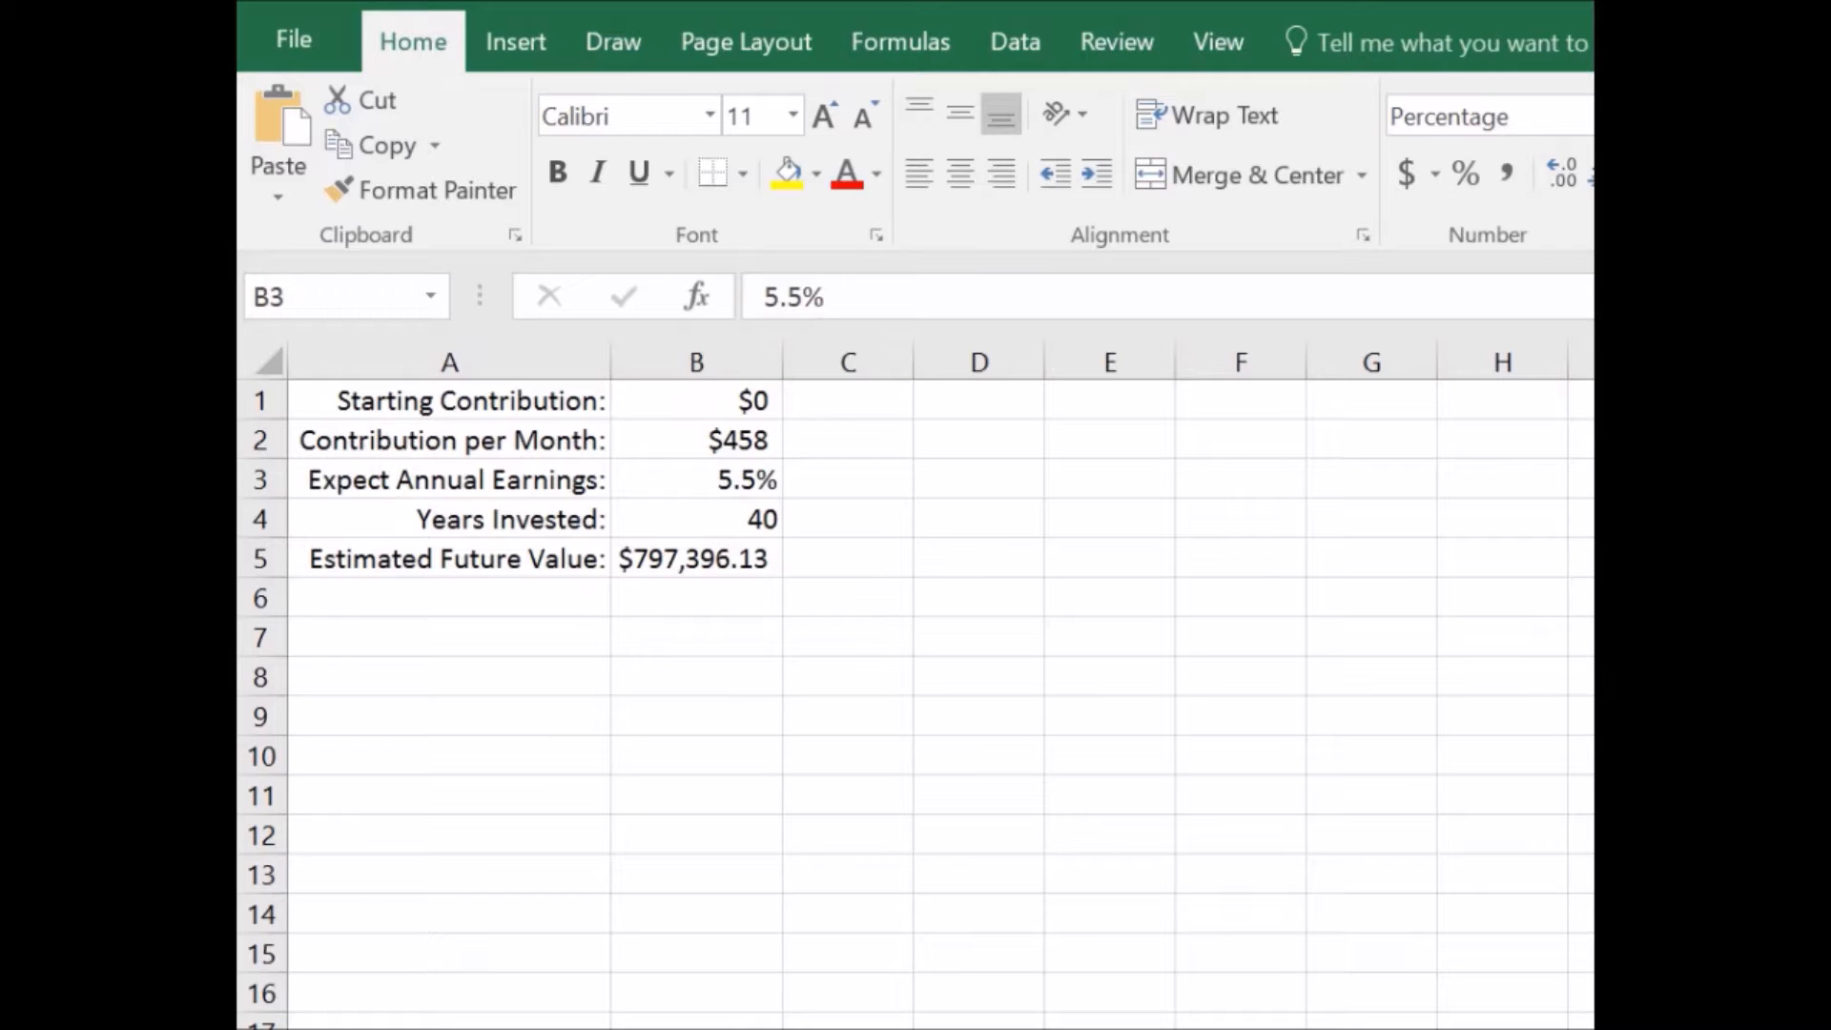
Set the expected annual earnings to 10% and the contribution per month to $100.
{"action": "left_click", "coordinate": [697, 479]}
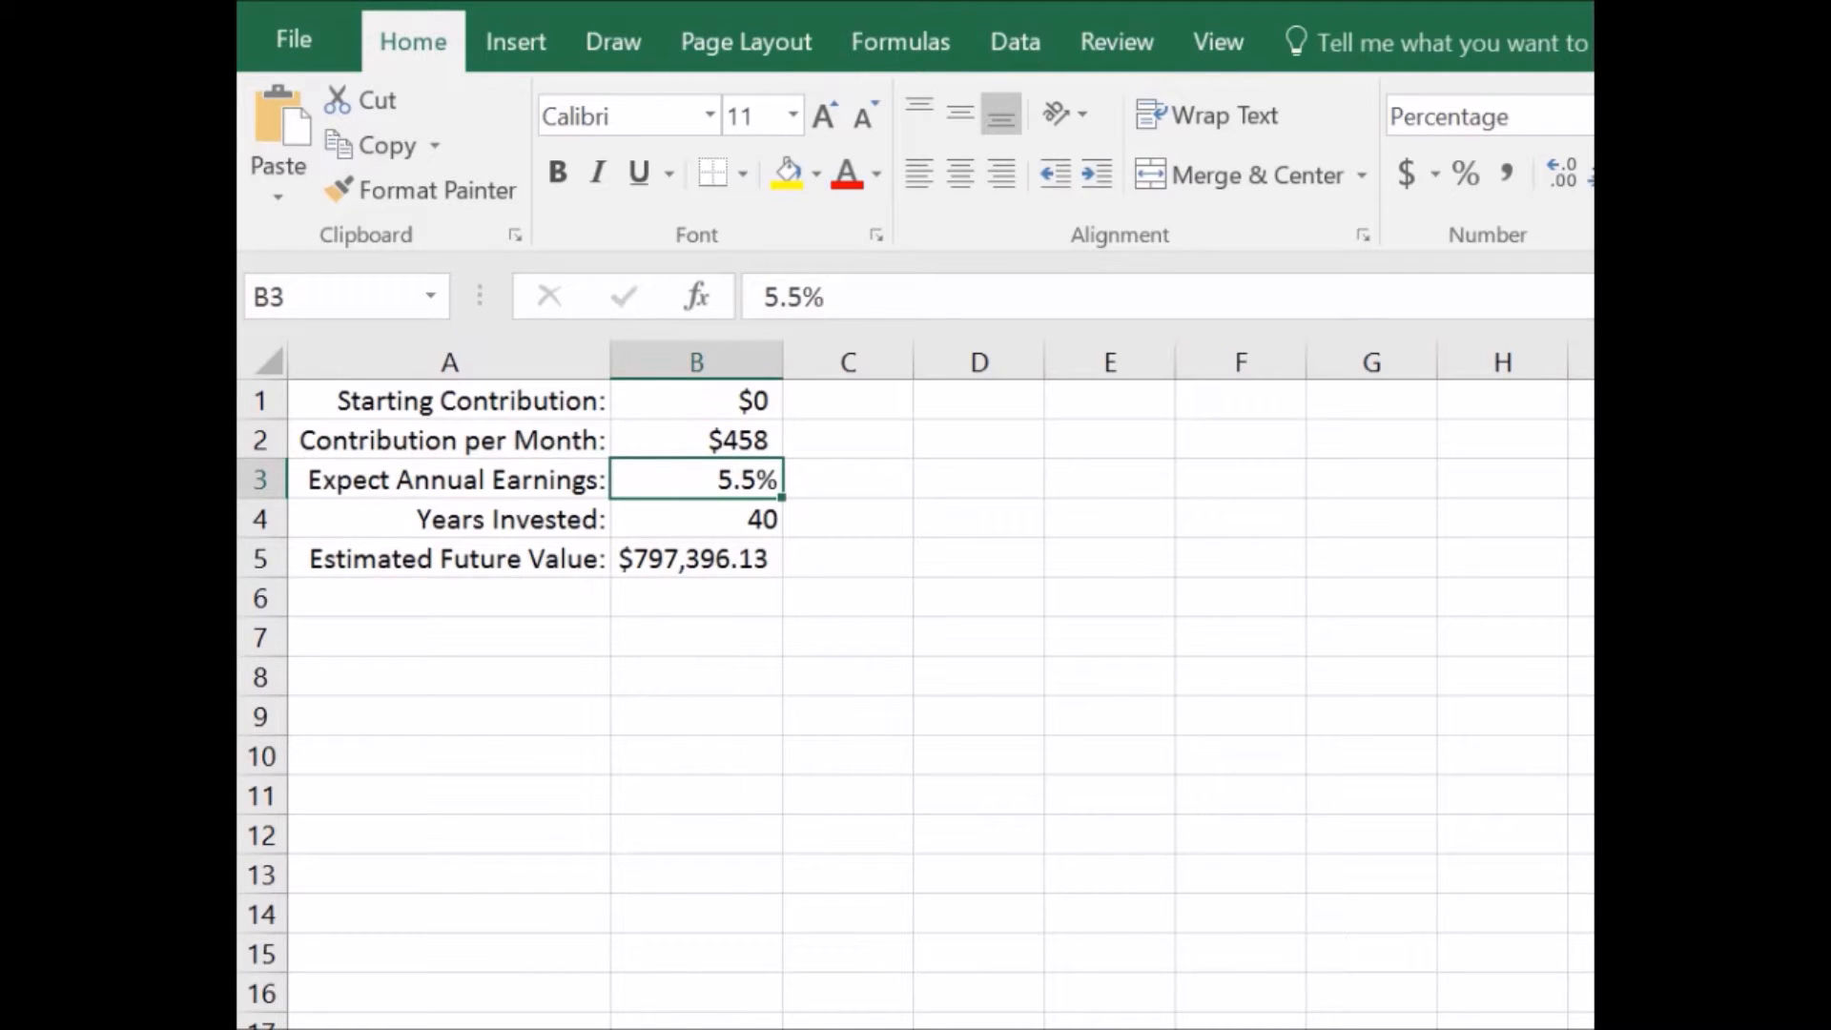
{"action": "type", "text": "10%"}
{"action": "key", "text": "Return"}
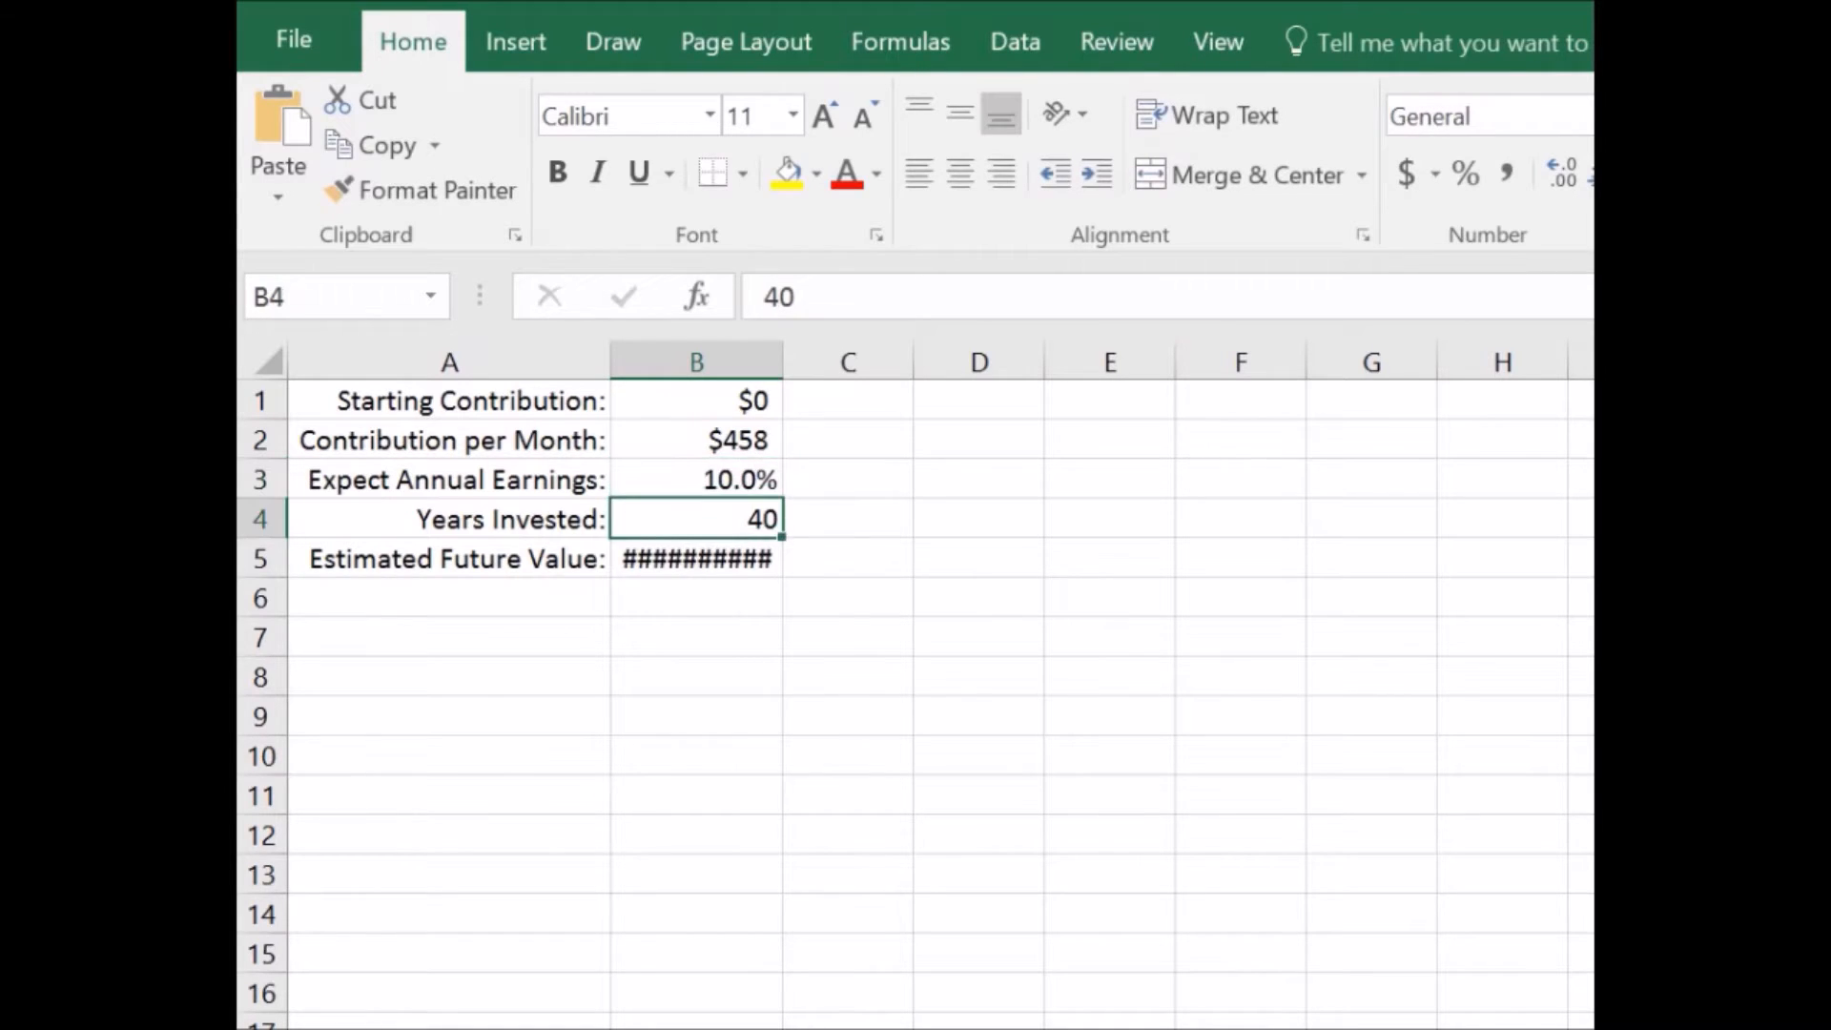
{"action": "key", "text": "Up"}
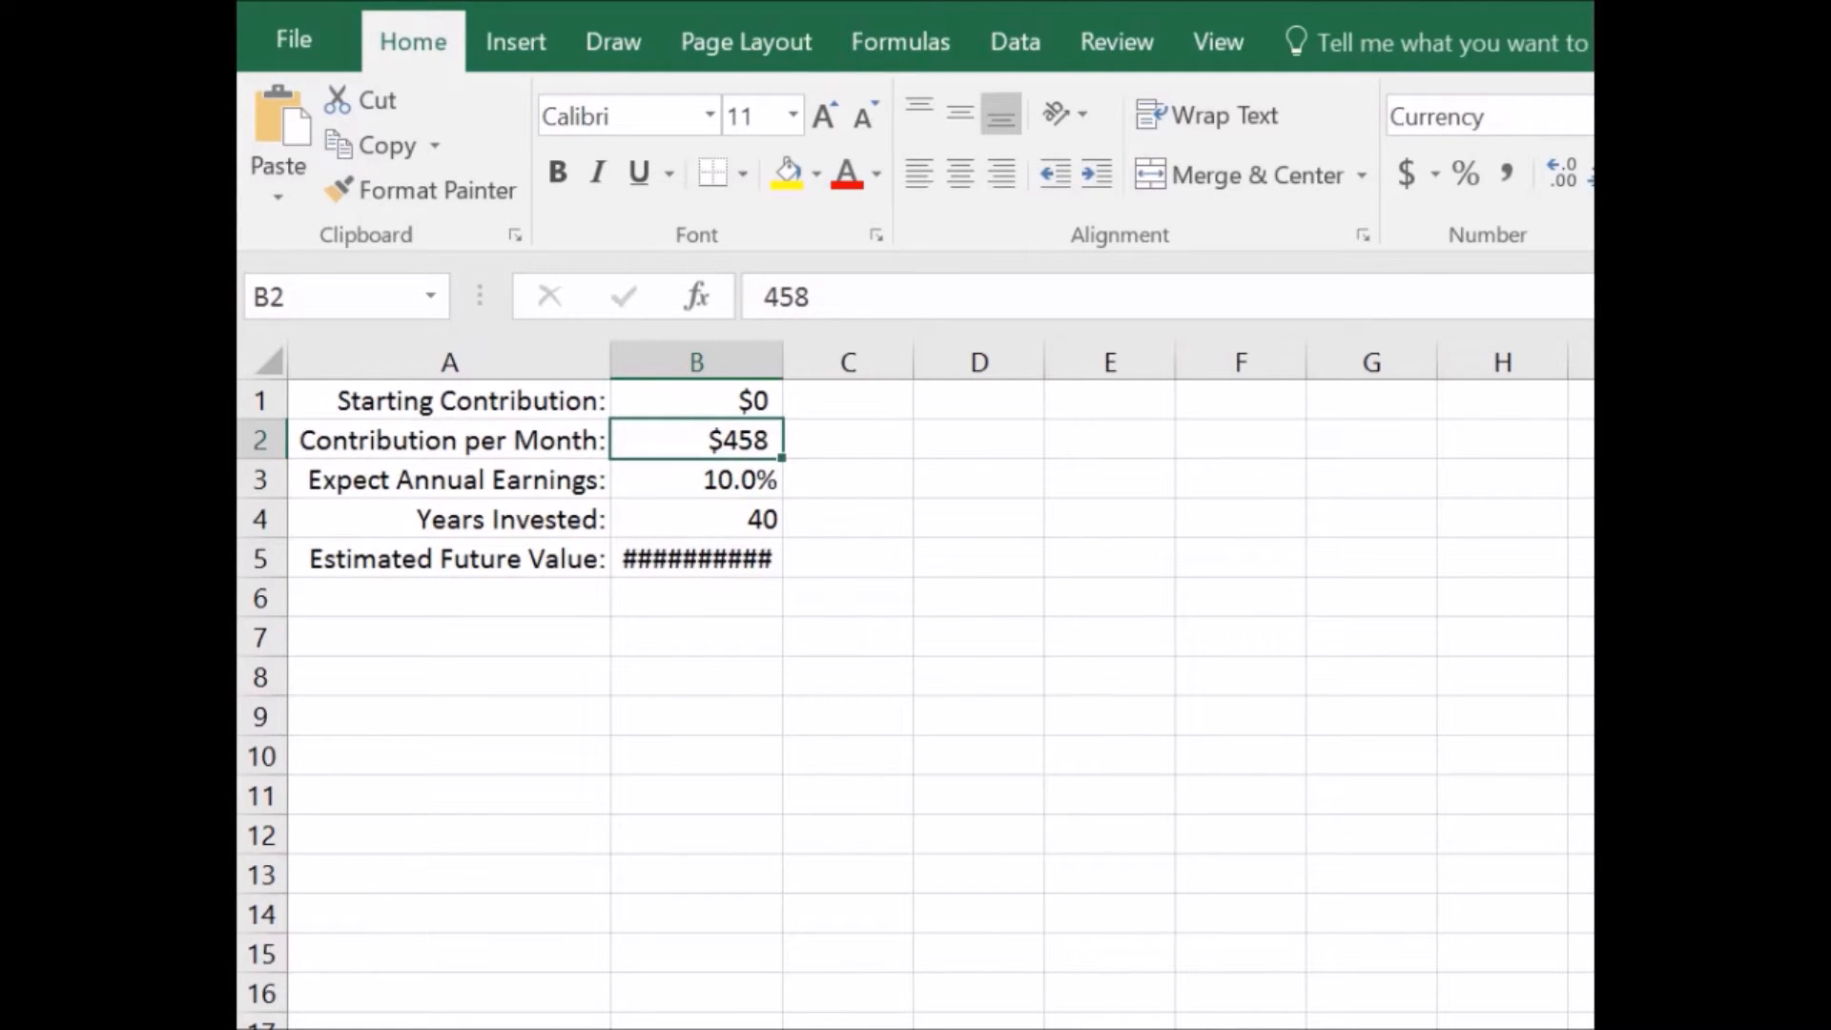
{"action": "type", "text": "100"}
{"action": "key", "text": "Return"}
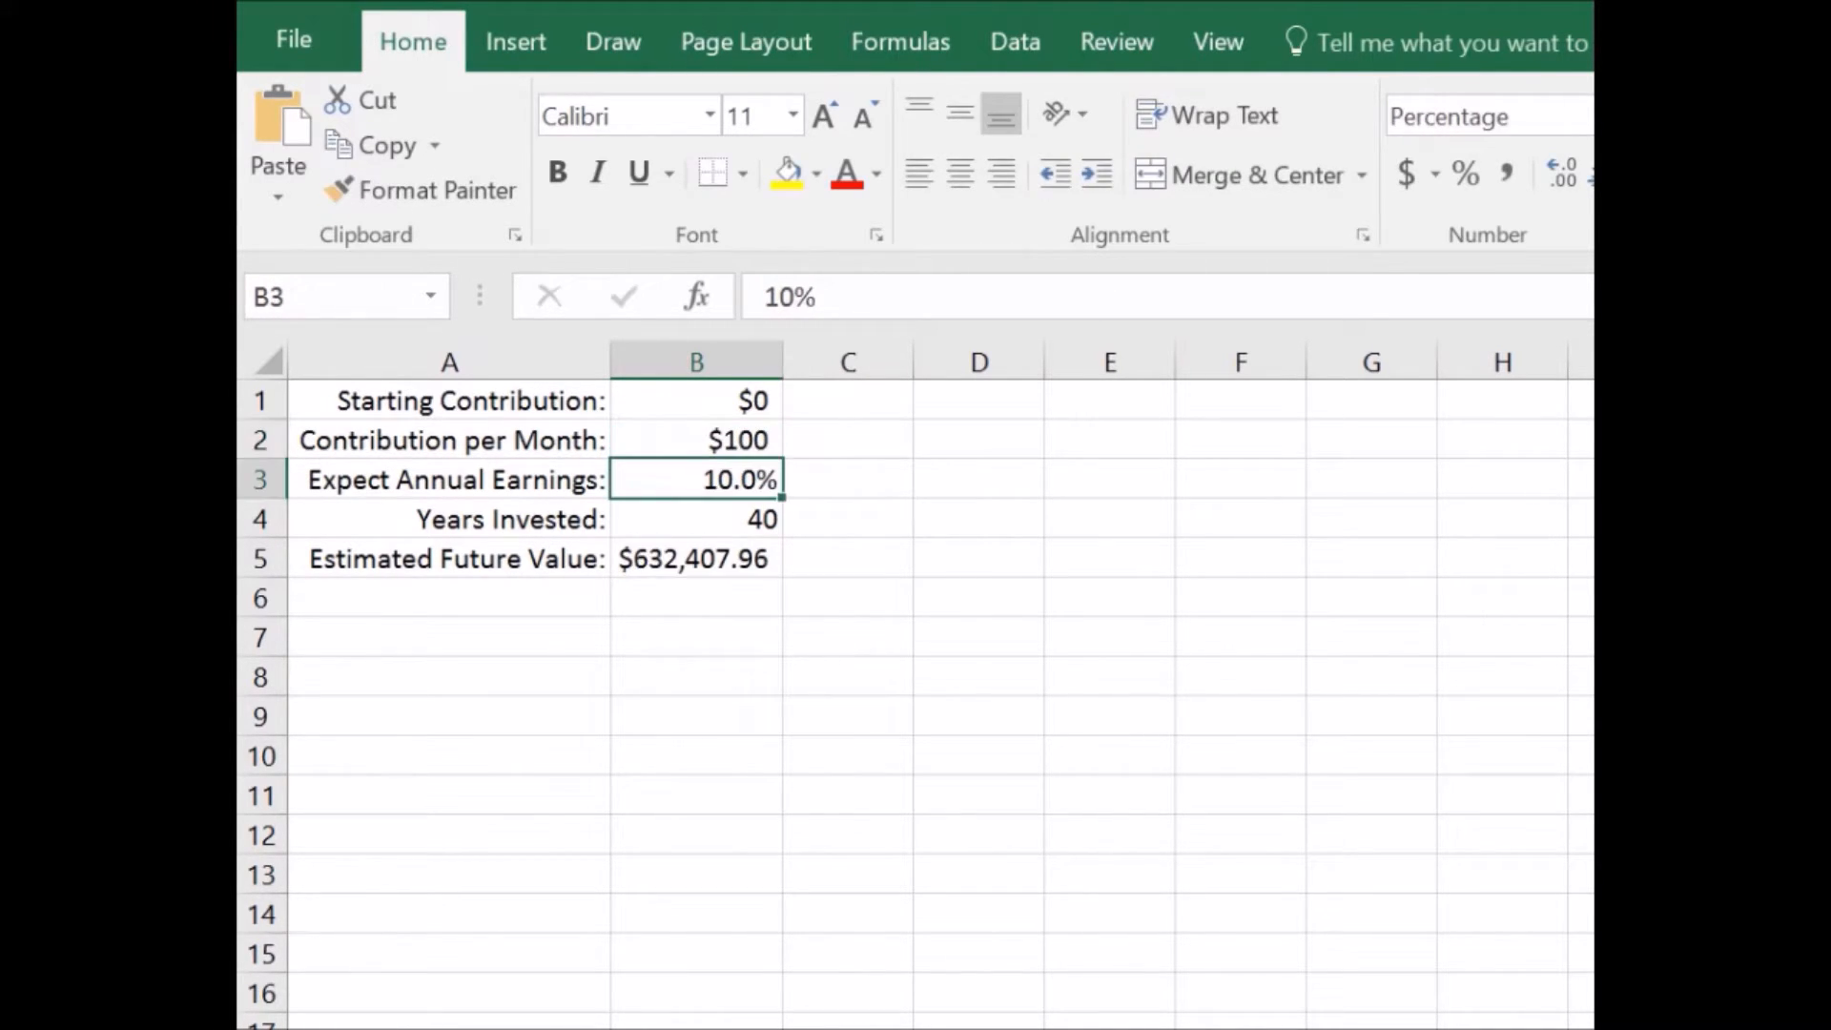
Set the starting contribution to $3,432 and the years invested to 10.
{"action": "key", "text": "Up"}
{"action": "key", "text": "Up"}
{"action": "type", "text": "3,432"}
{"action": "key", "text": "Return"}
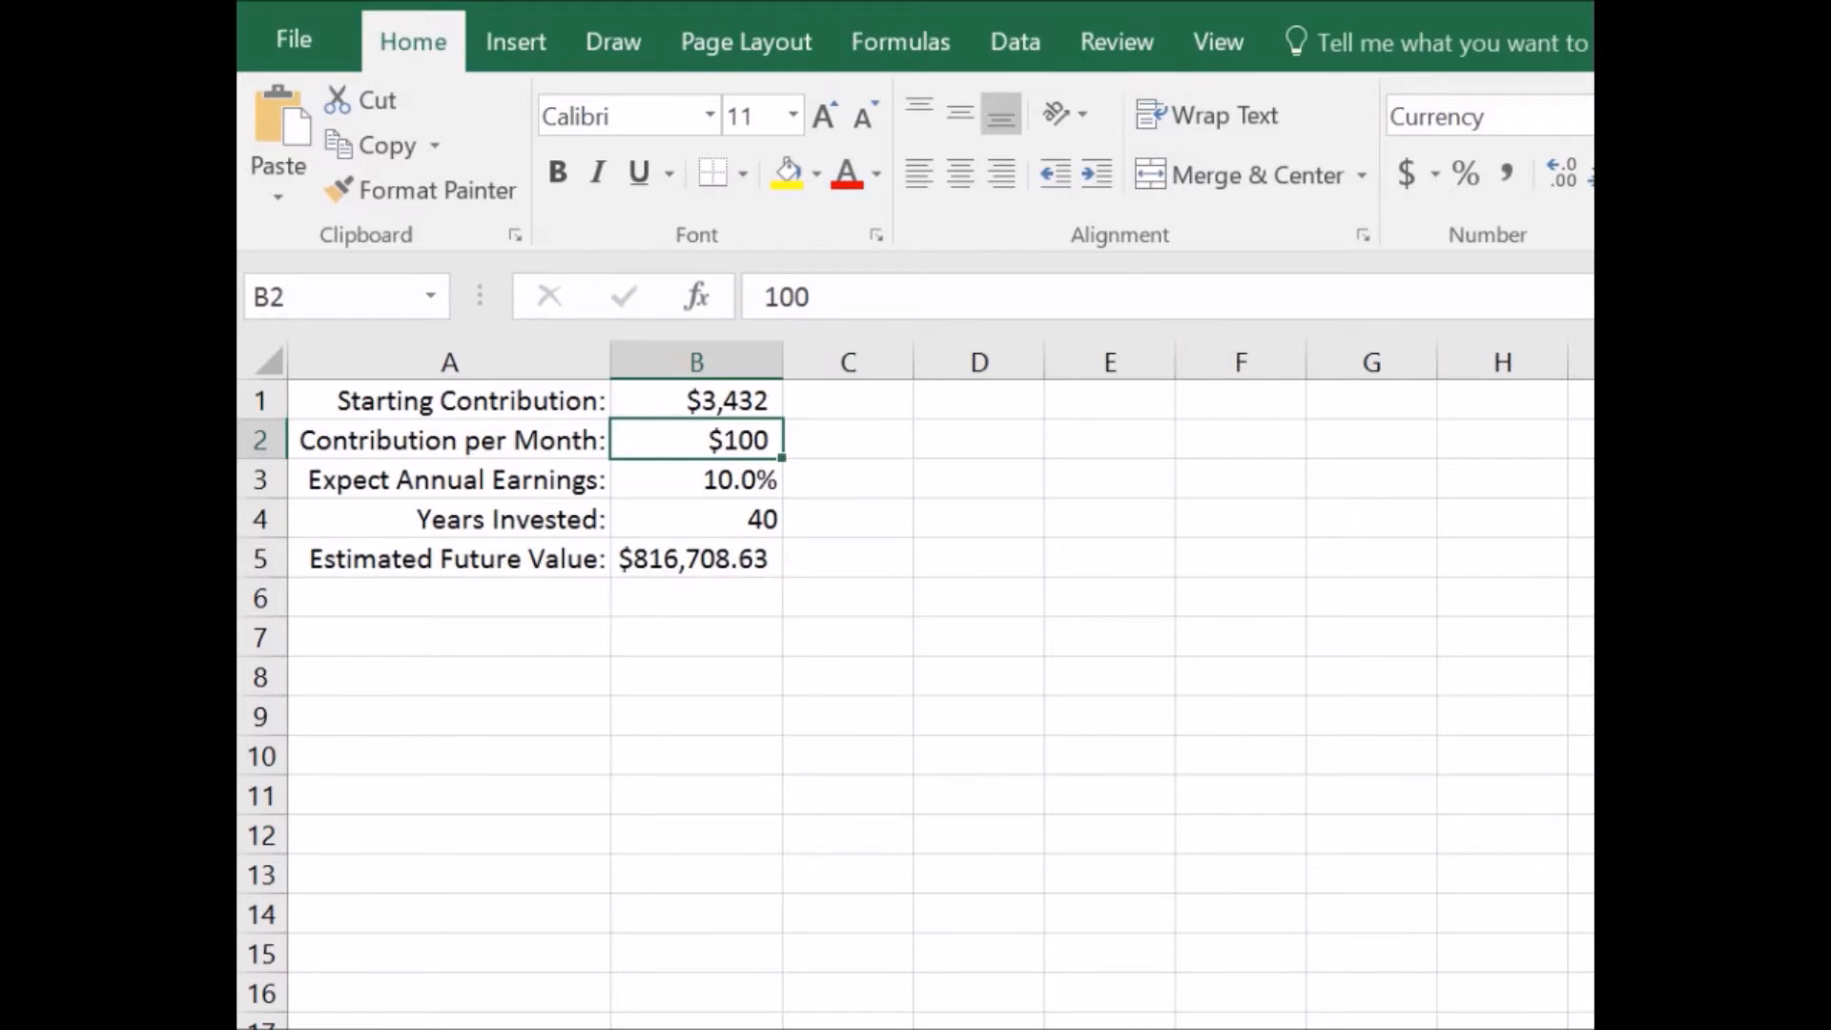
{"action": "key", "text": "Down"}
{"action": "key", "text": "Down"}
{"action": "type", "text": "10"}
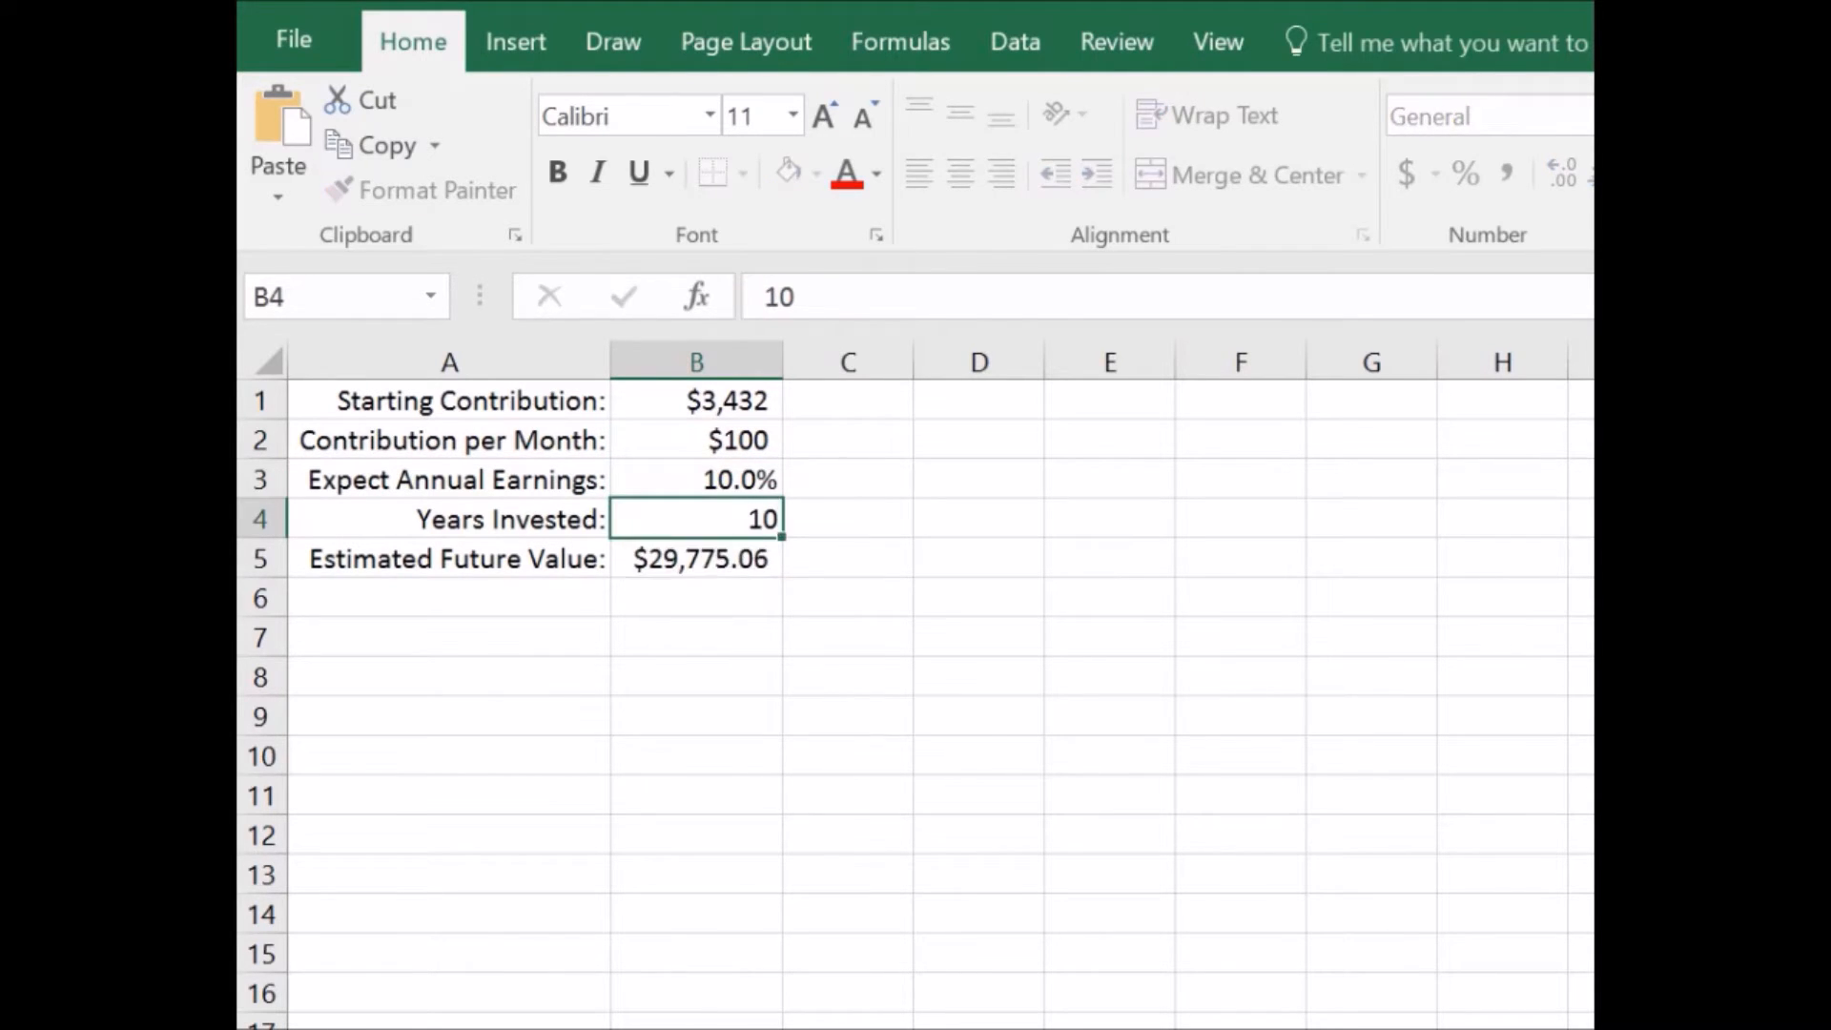
Label cell A6 below the estimated future value as "Contribution Total:".
{"action": "key", "text": "Return"}
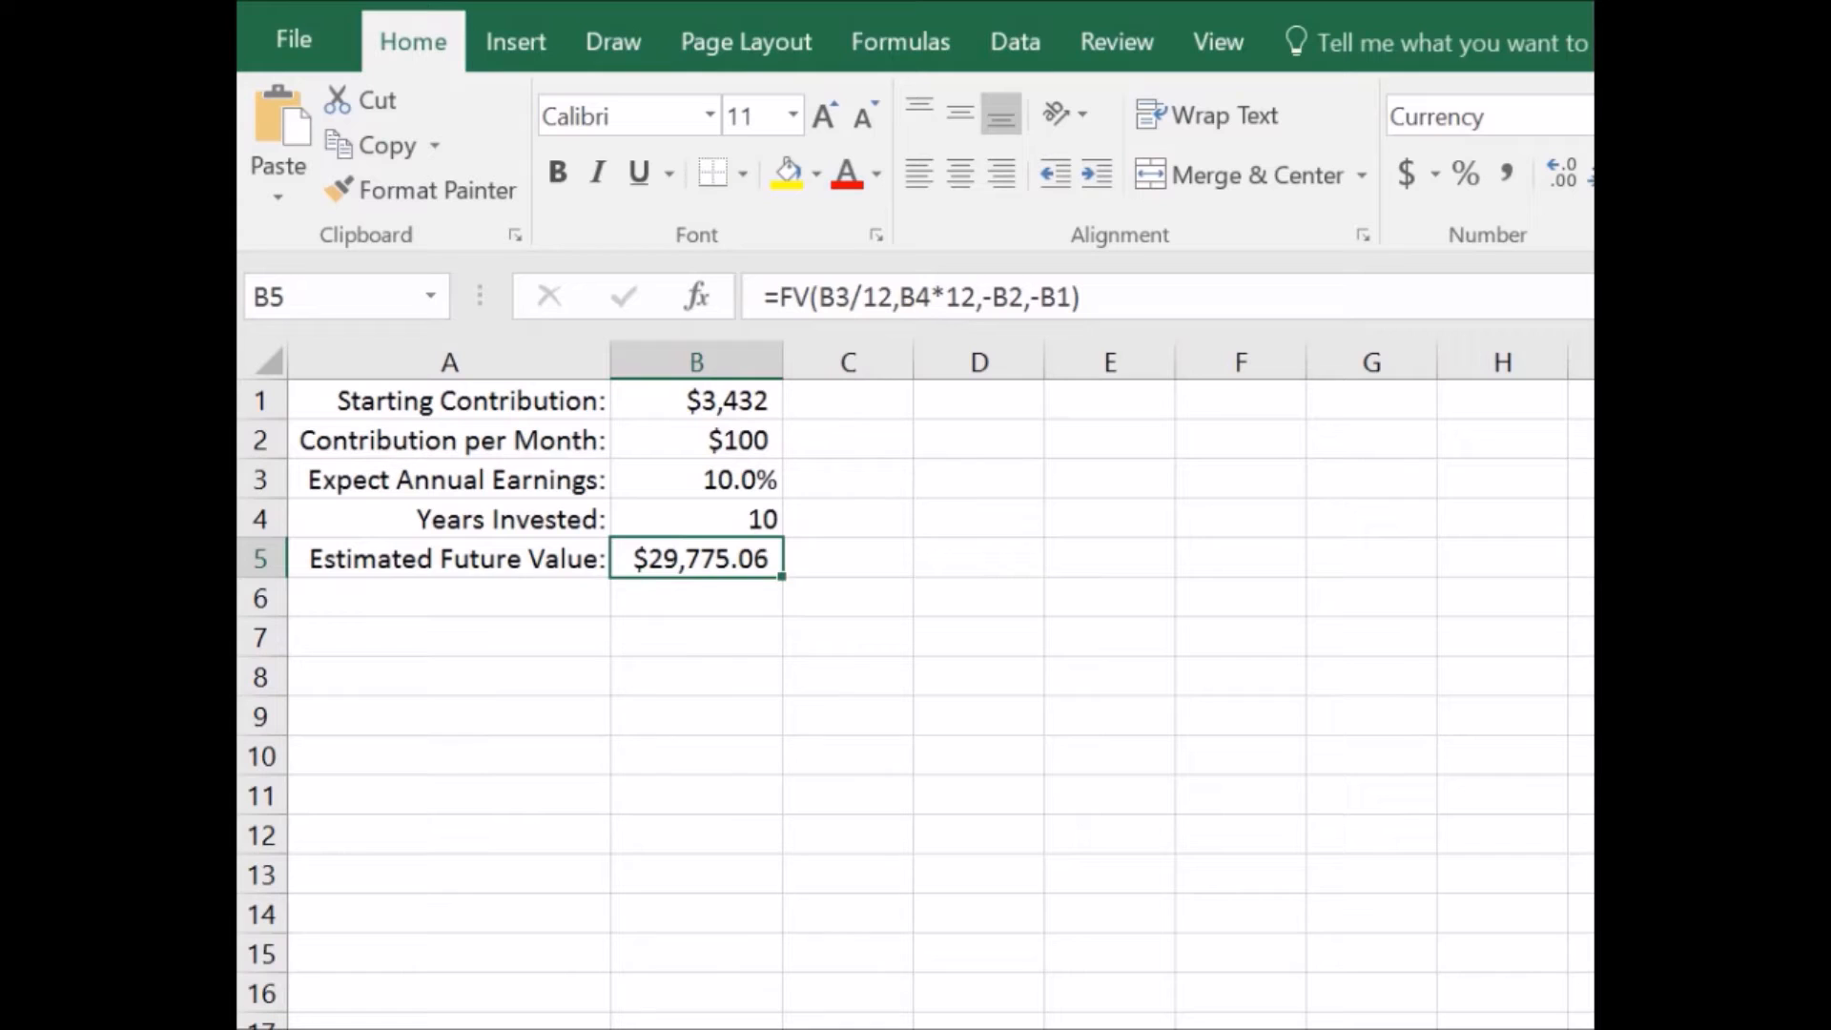
{"action": "left_click", "coordinate": [450, 598]}
{"action": "type", "text": "Contrib"}
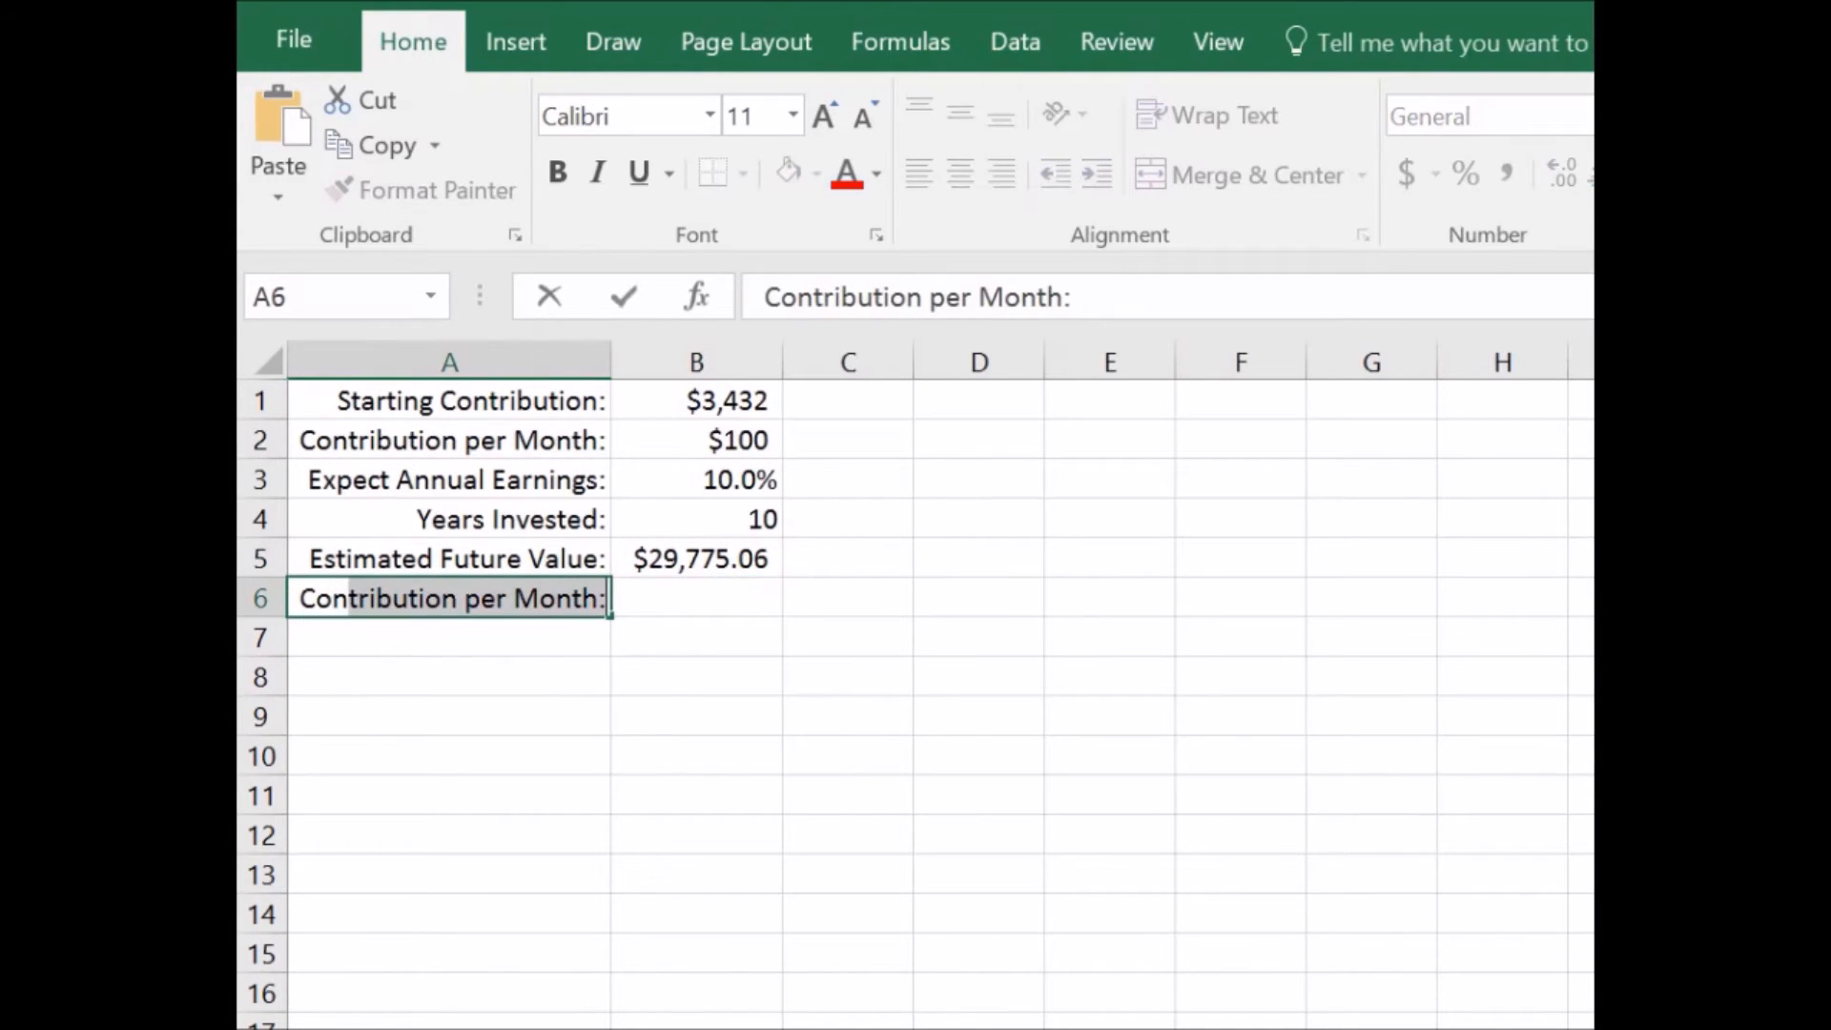
{"action": "type", "text": "utio"}
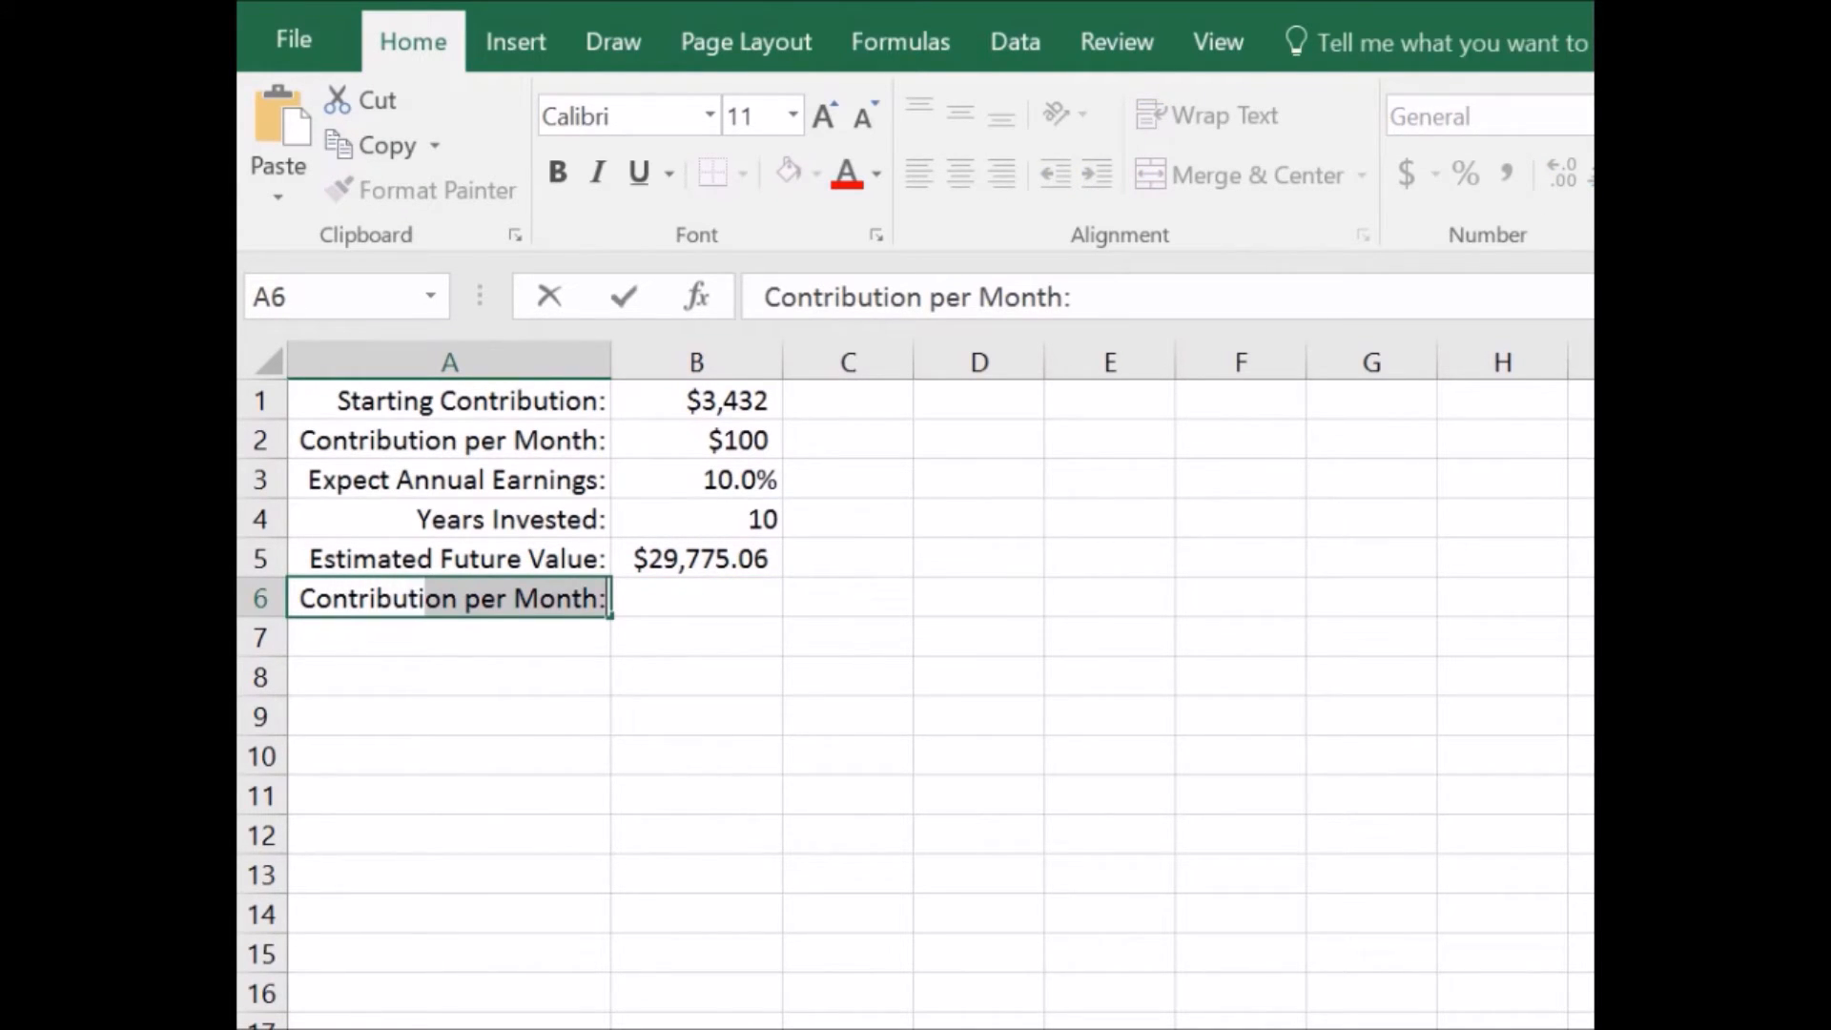
{"action": "type", "text": "n Total:"}
{"action": "key", "text": "Tab"}
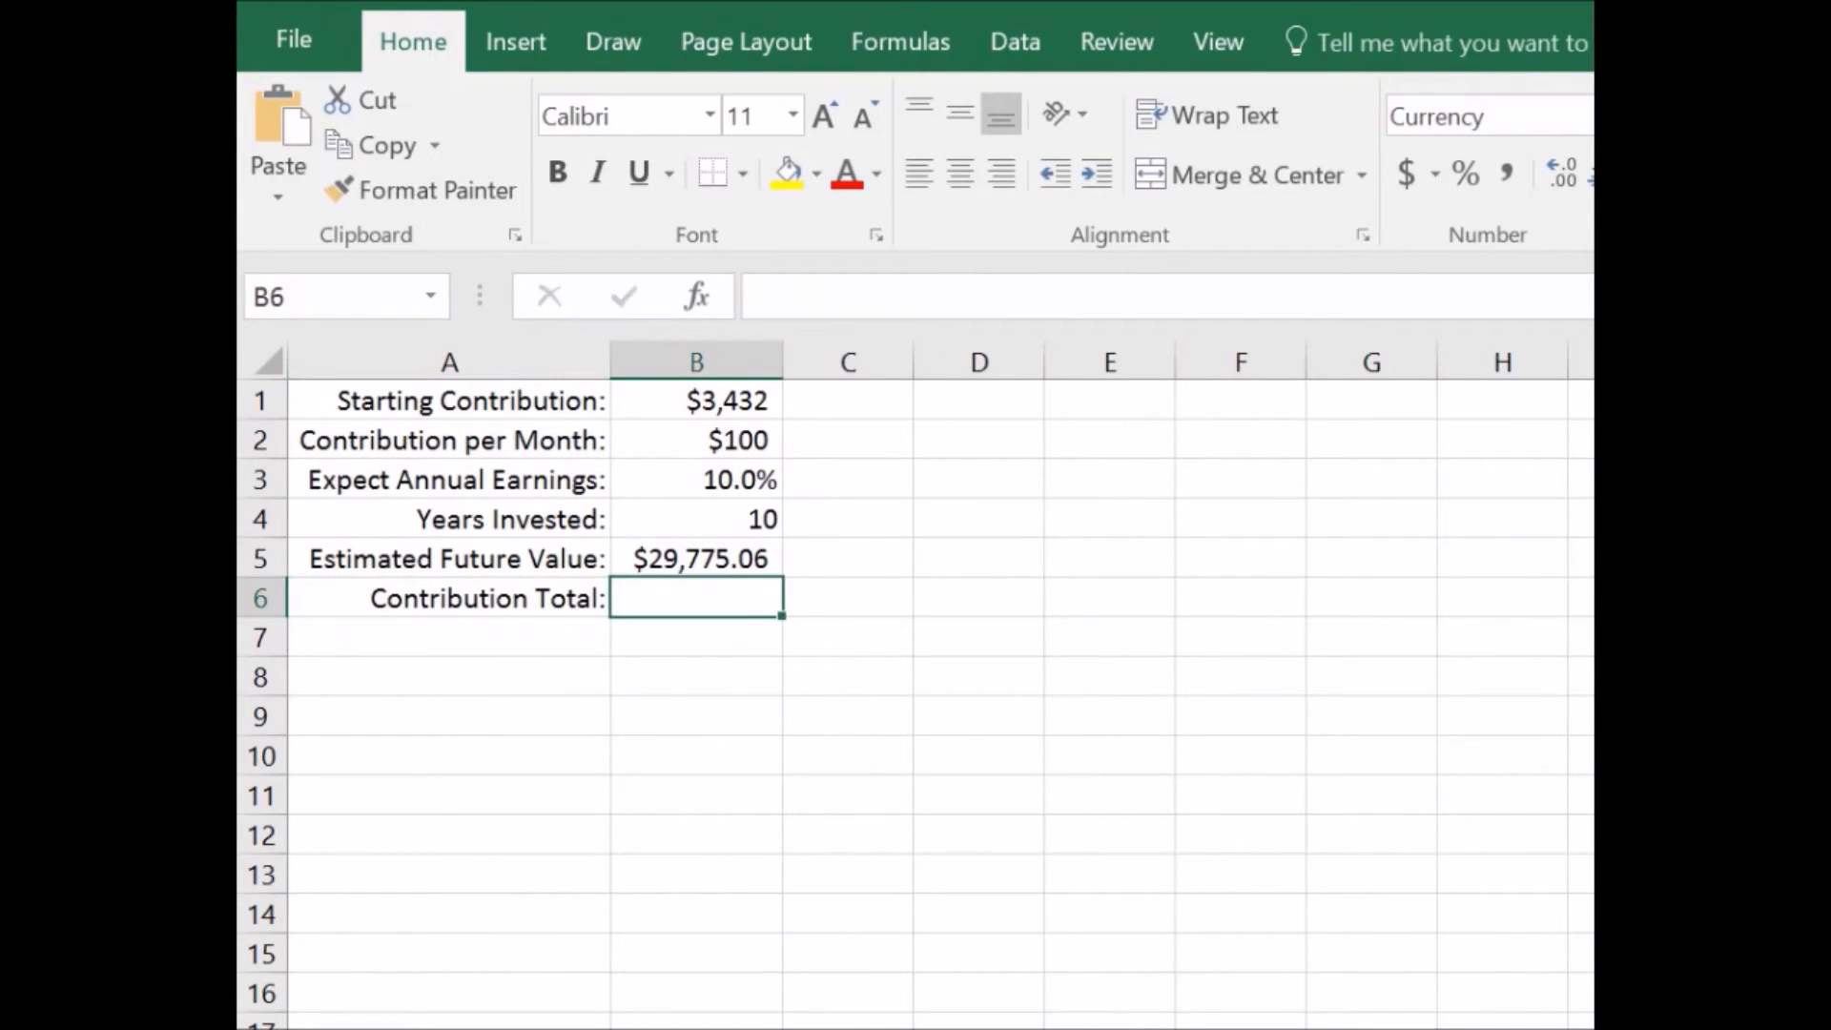
Calculate the contribution total in B6 with the formula =B1+B2*12*B4.
{"action": "type", "text": "="}
{"action": "left_click", "coordinate": [697, 400]}
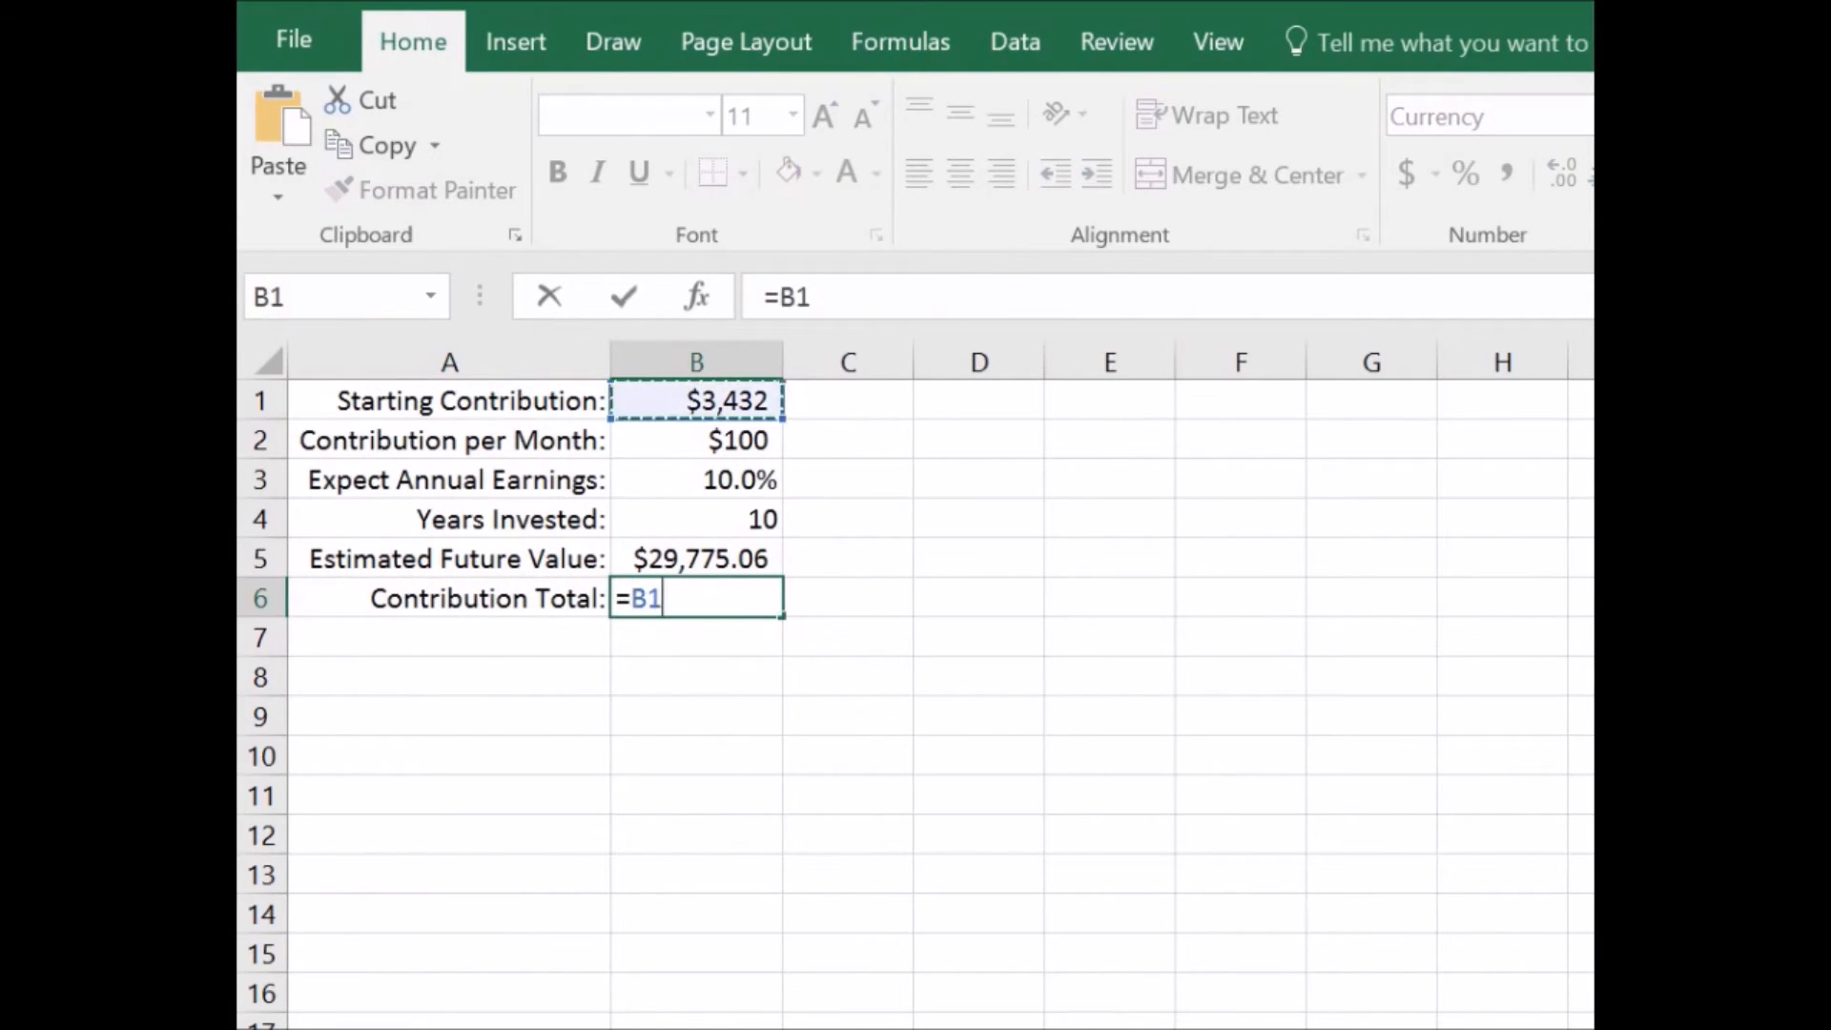
{"action": "type", "text": "+"}
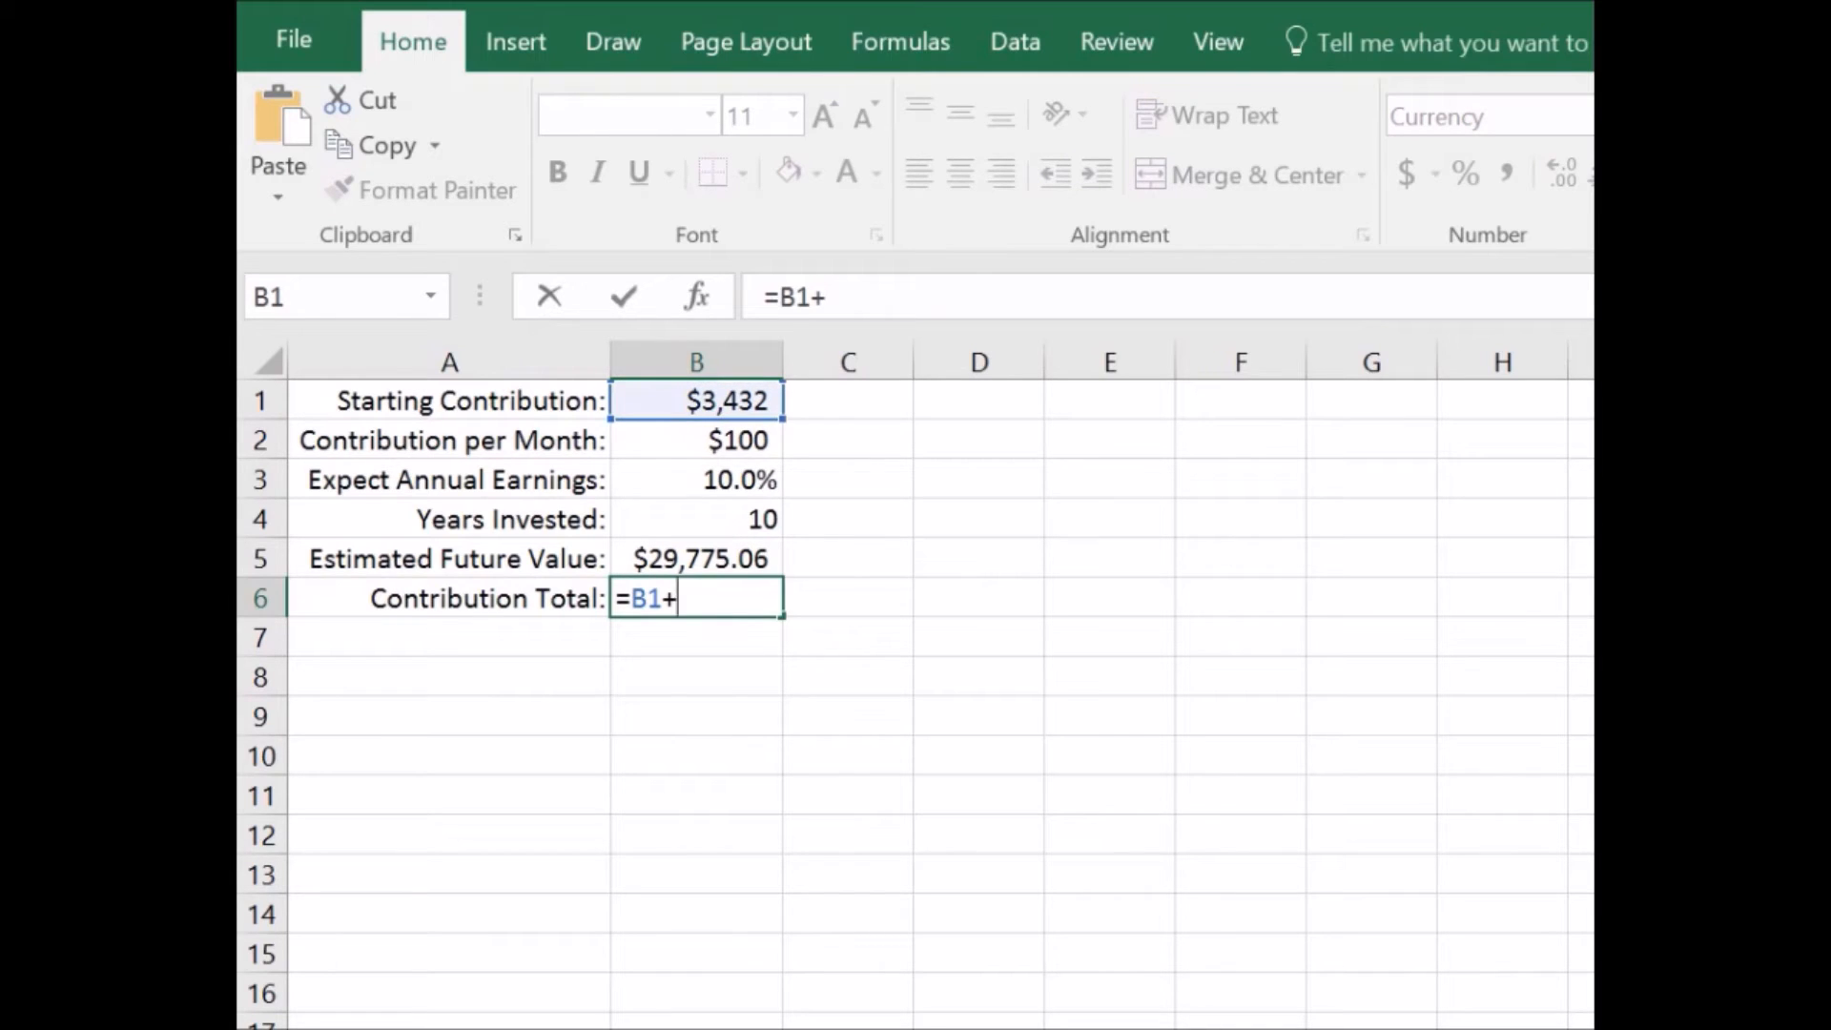
{"action": "left_click", "coordinate": [696, 439]}
{"action": "type", "text": "*1"}
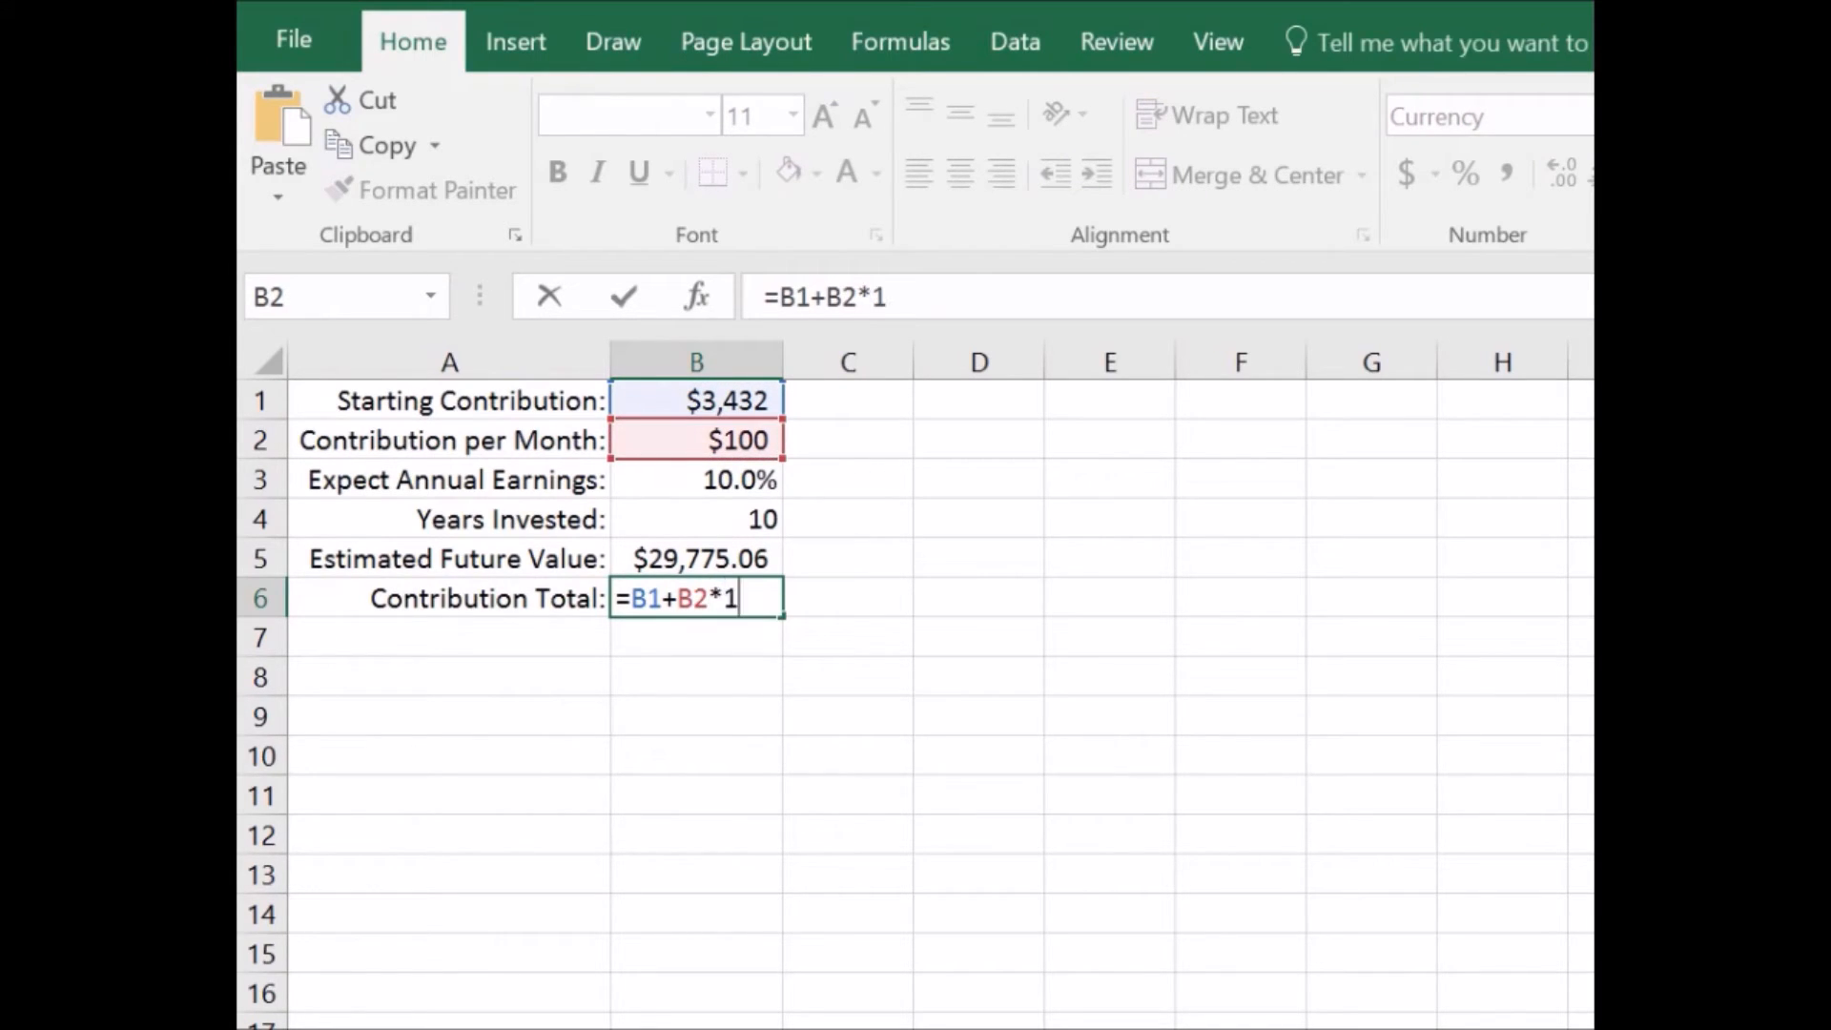
{"action": "type", "text": "2*"}
{"action": "left_click", "coordinate": [697, 520]}
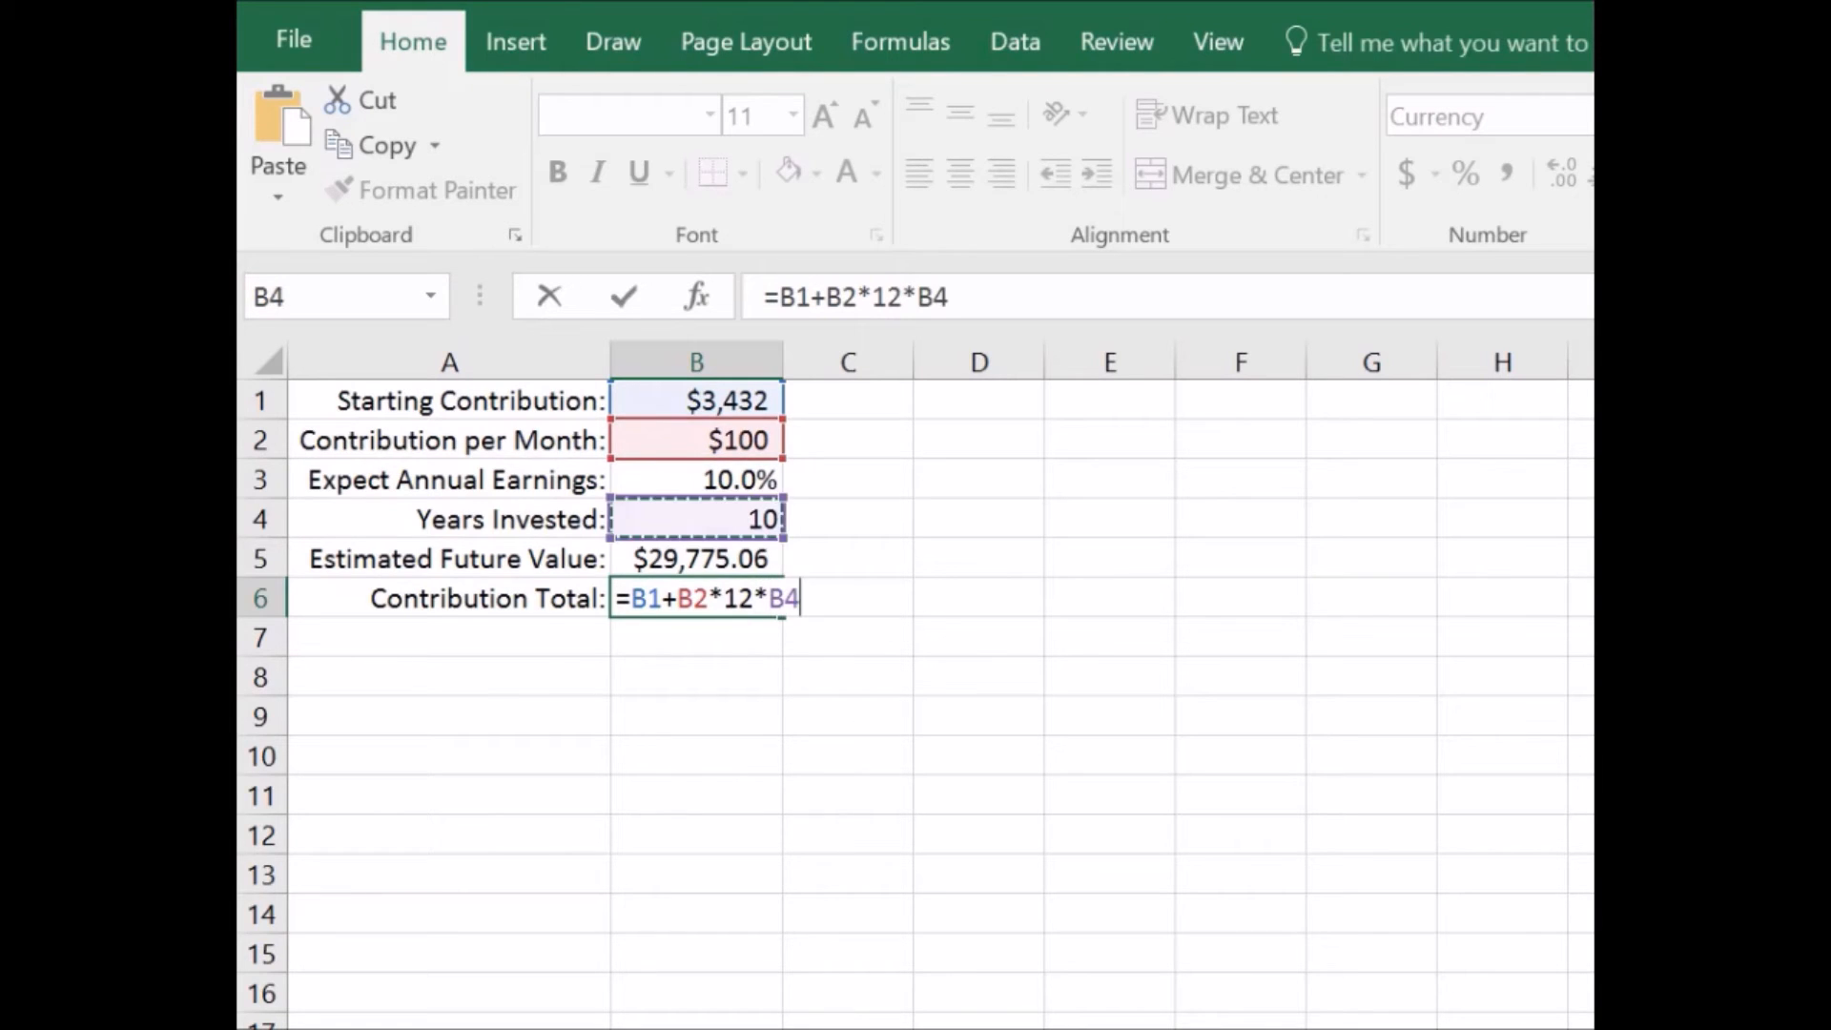
{"action": "key", "text": "Return"}
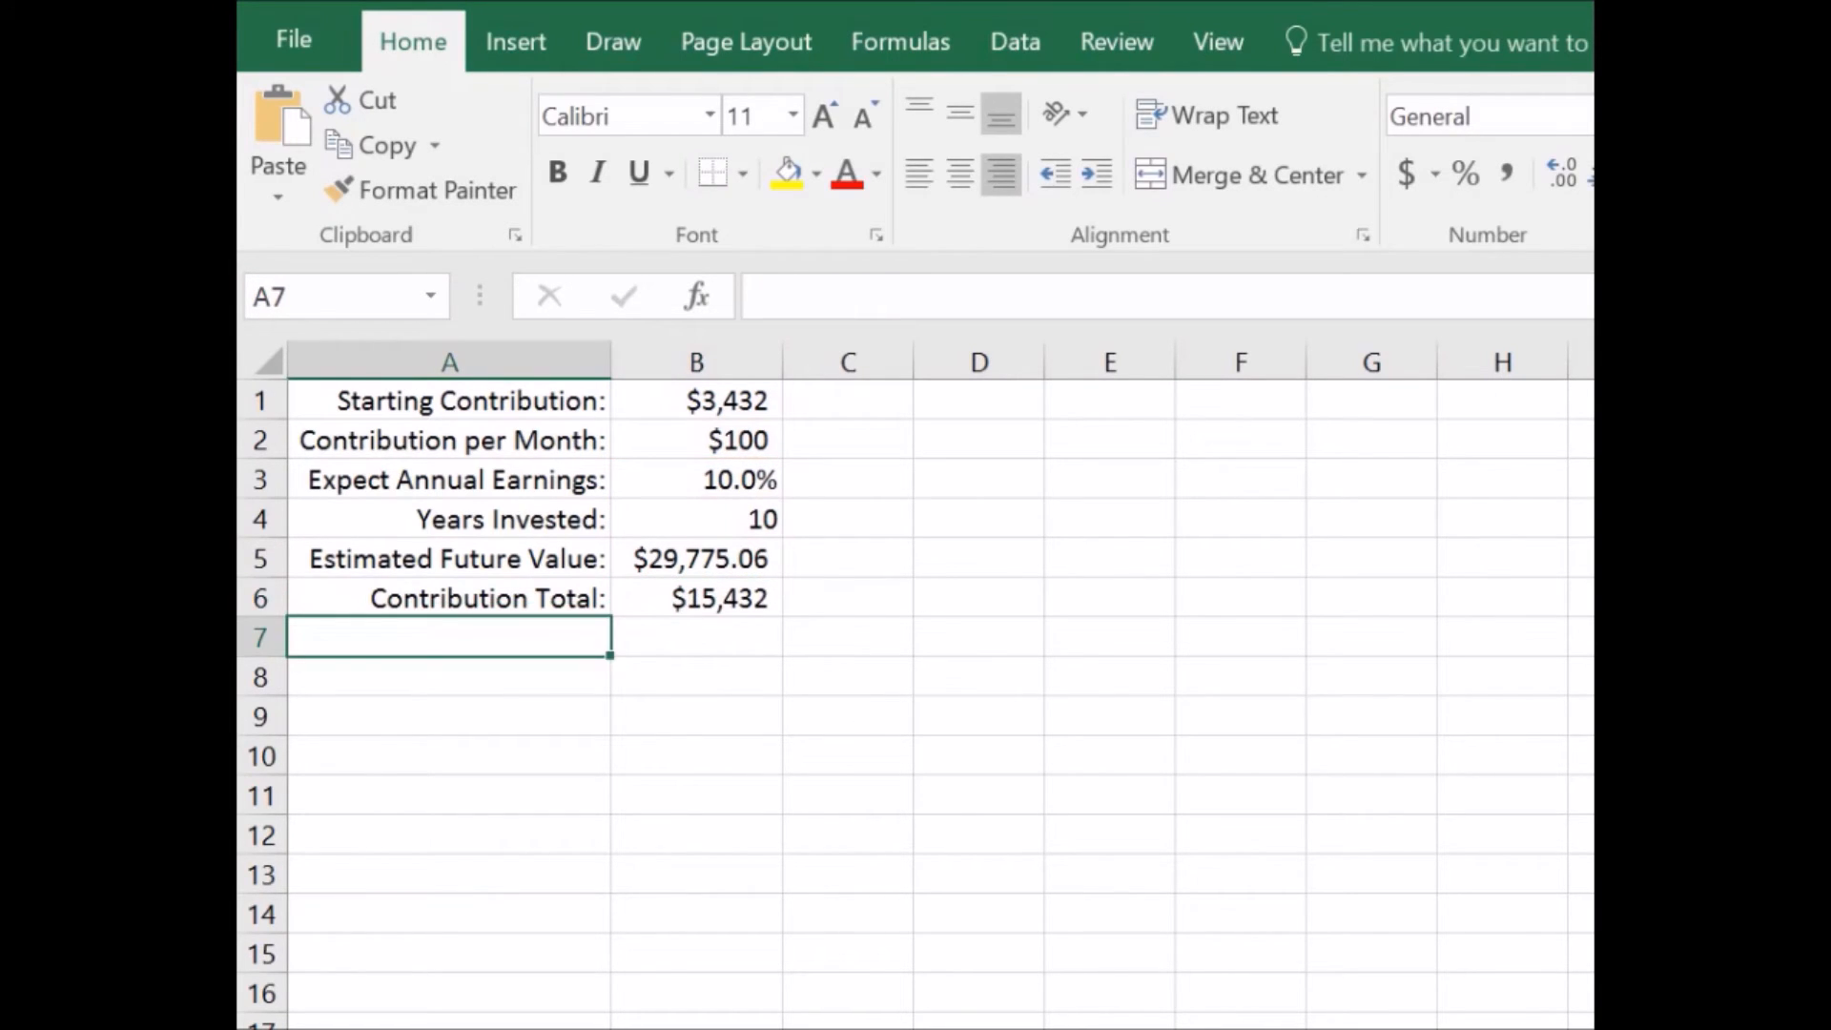
Label cell A7 below the contribution total as "Interest Earned:".
{"action": "type", "text": "Inte"}
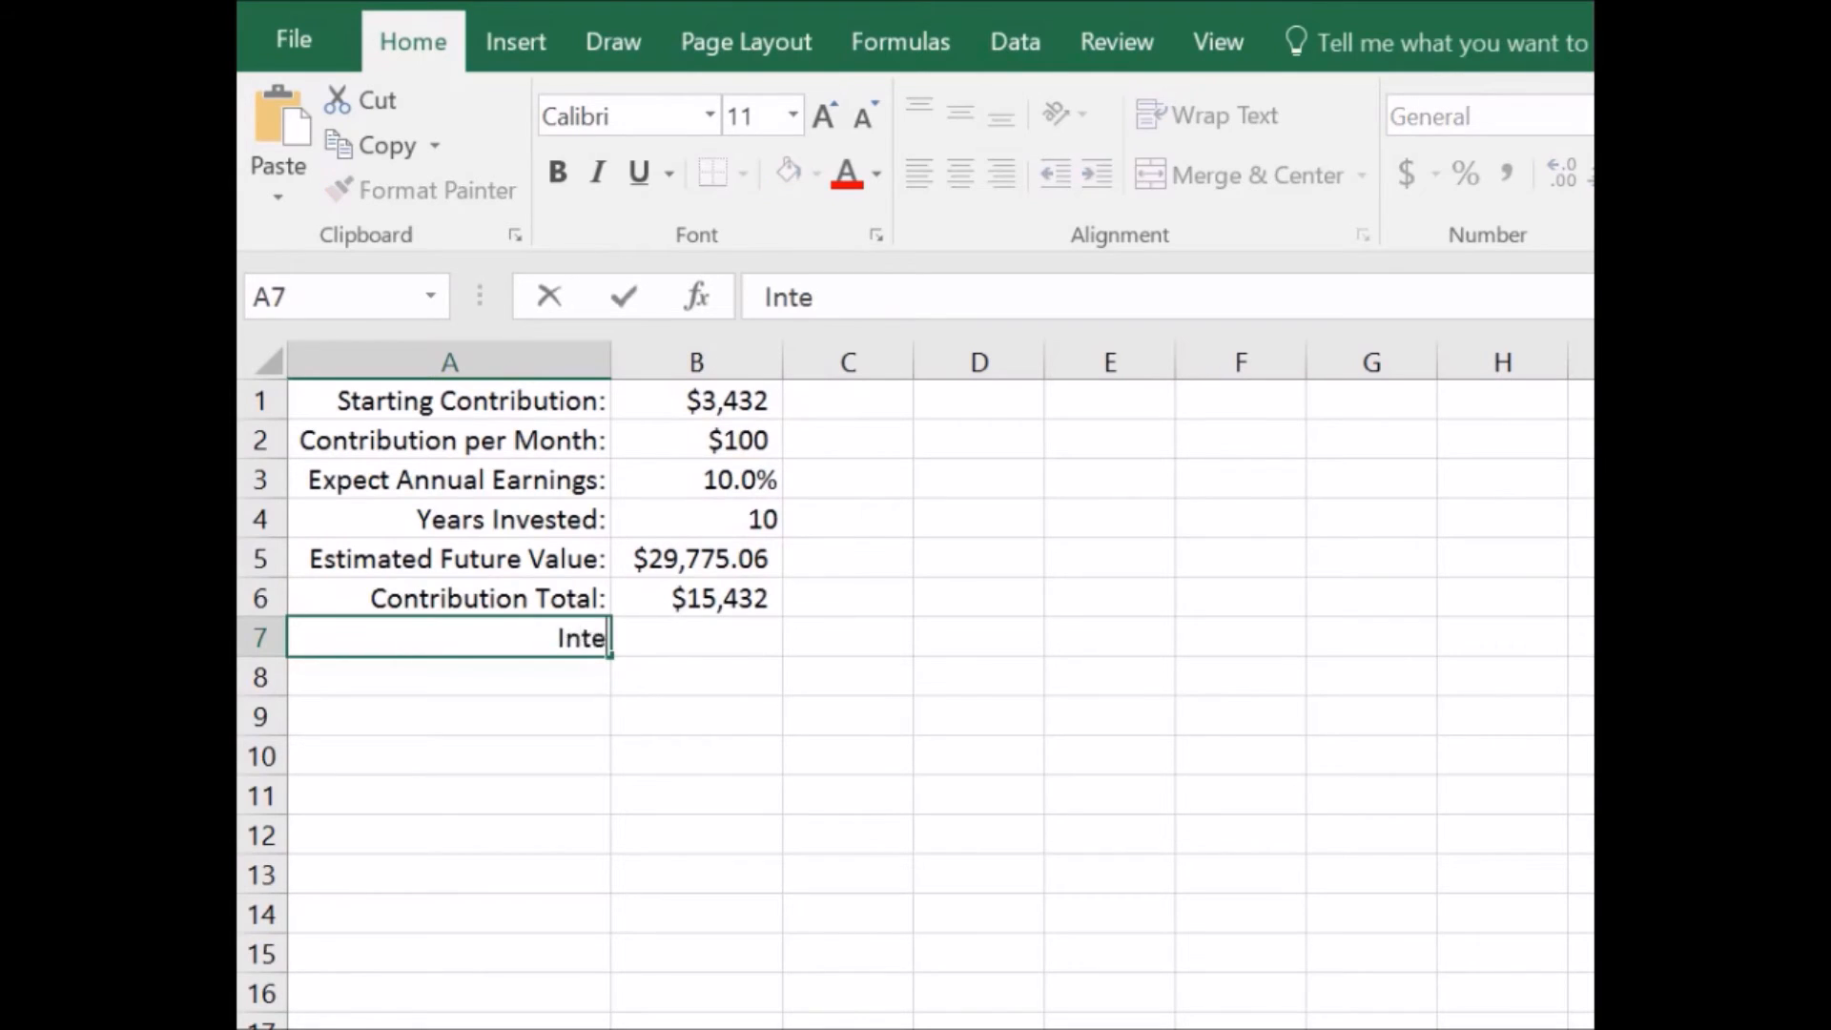
{"action": "type", "text": "rest Earned:"}
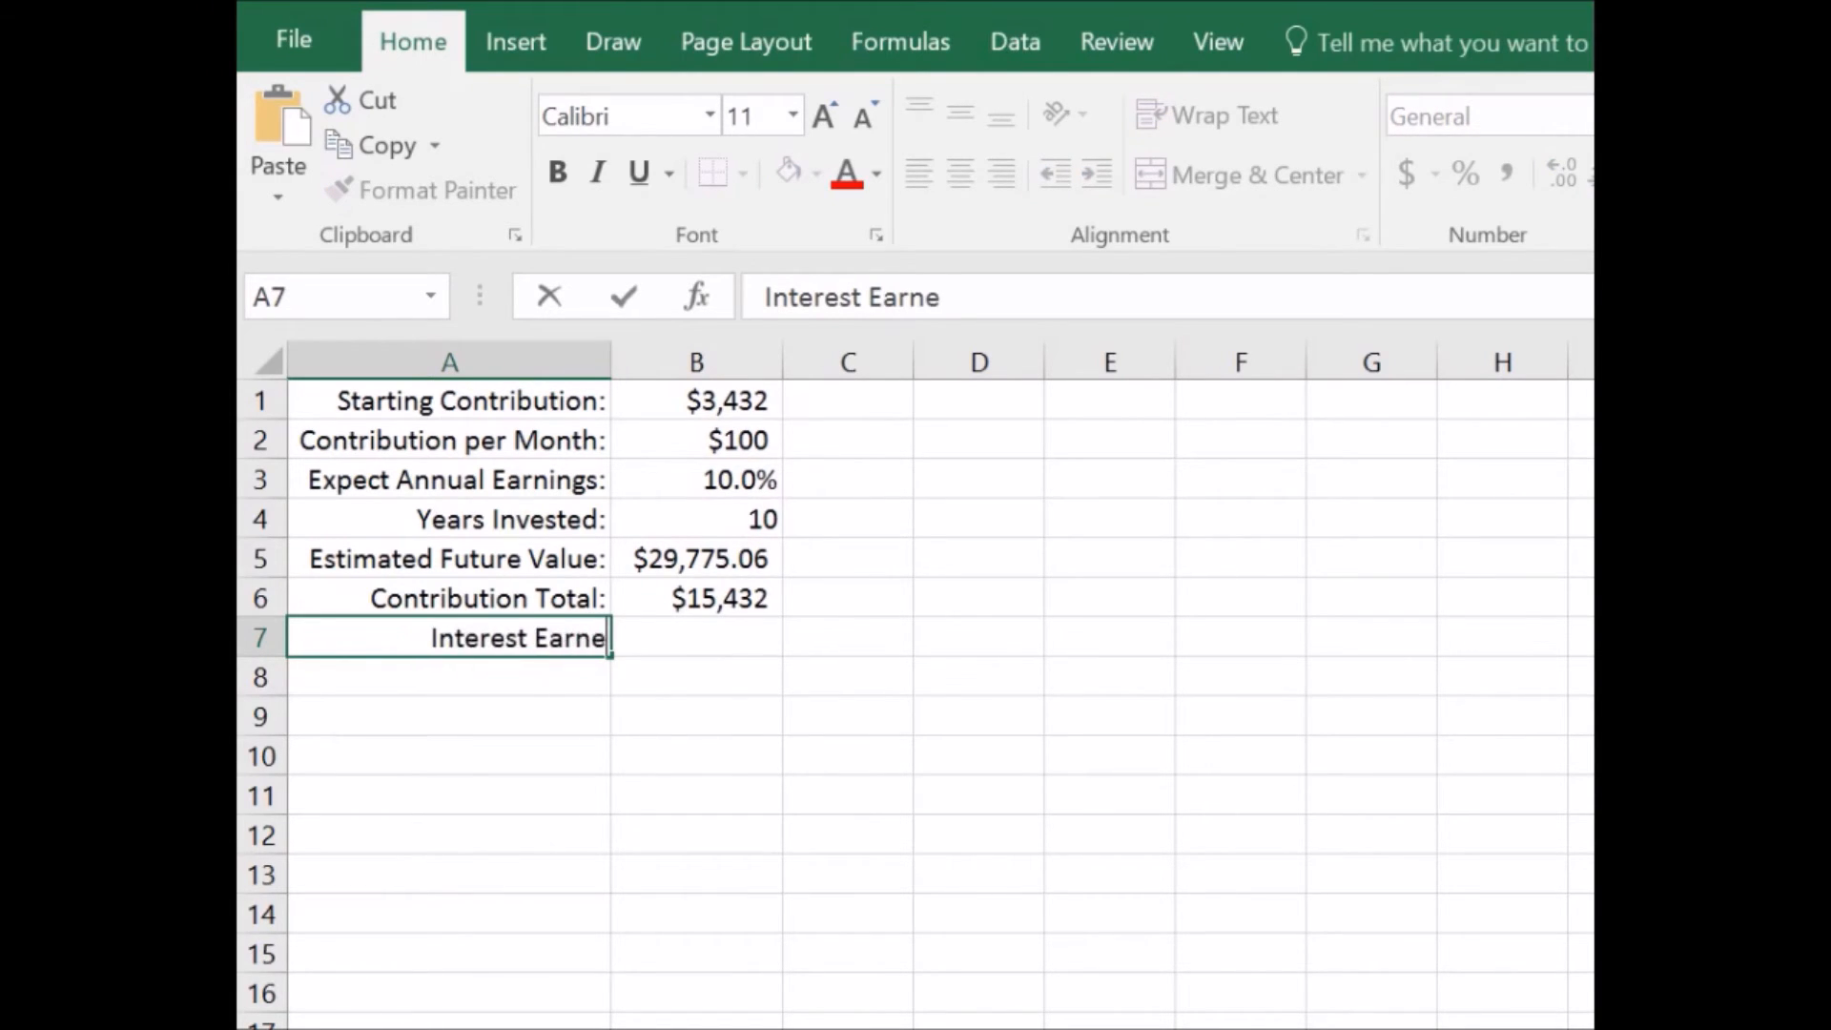
{"action": "key", "text": "Tab"}
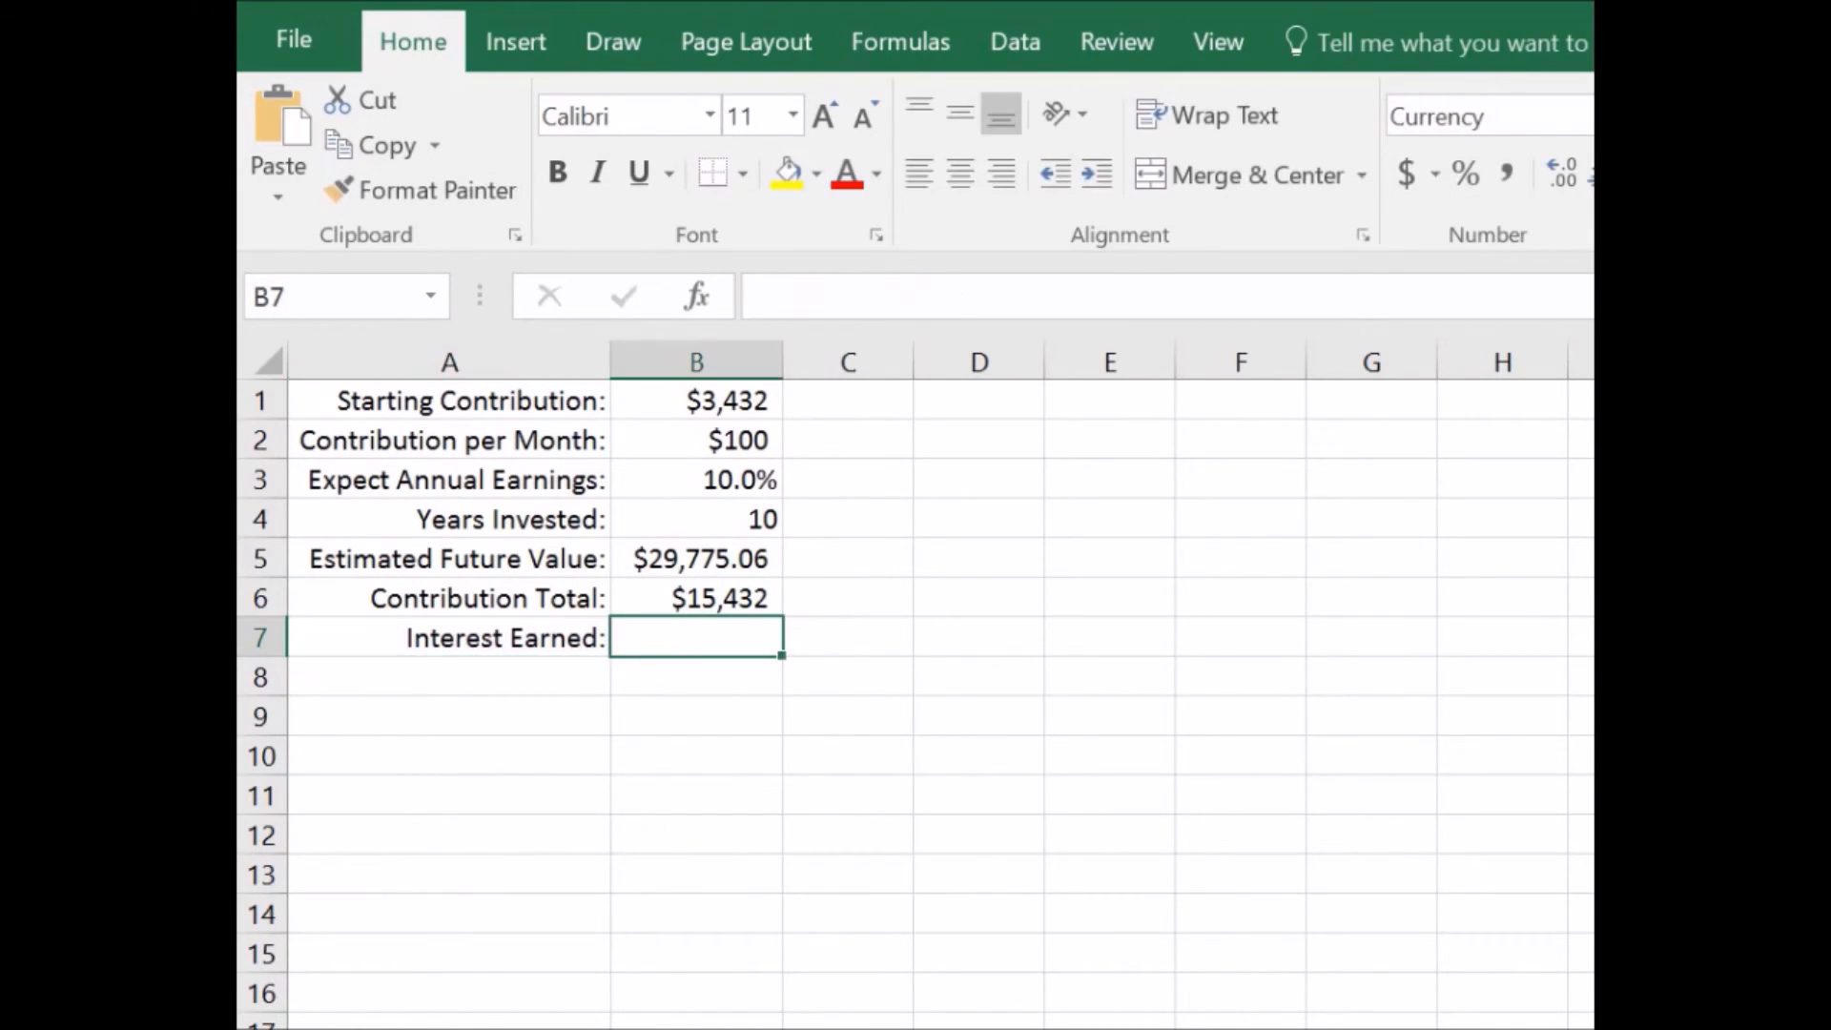
Calculate the interest earned in B7 by subtracting the contribution total from the estimated future value, =B5-B6.
{"action": "left_click", "coordinate": [697, 559]}
{"action": "left_click", "coordinate": [697, 638]}
{"action": "type", "text": "="}
{"action": "left_click", "coordinate": [697, 559]}
{"action": "type", "text": "-"}
{"action": "left_click", "coordinate": [697, 598]}
{"action": "key", "text": "Return"}
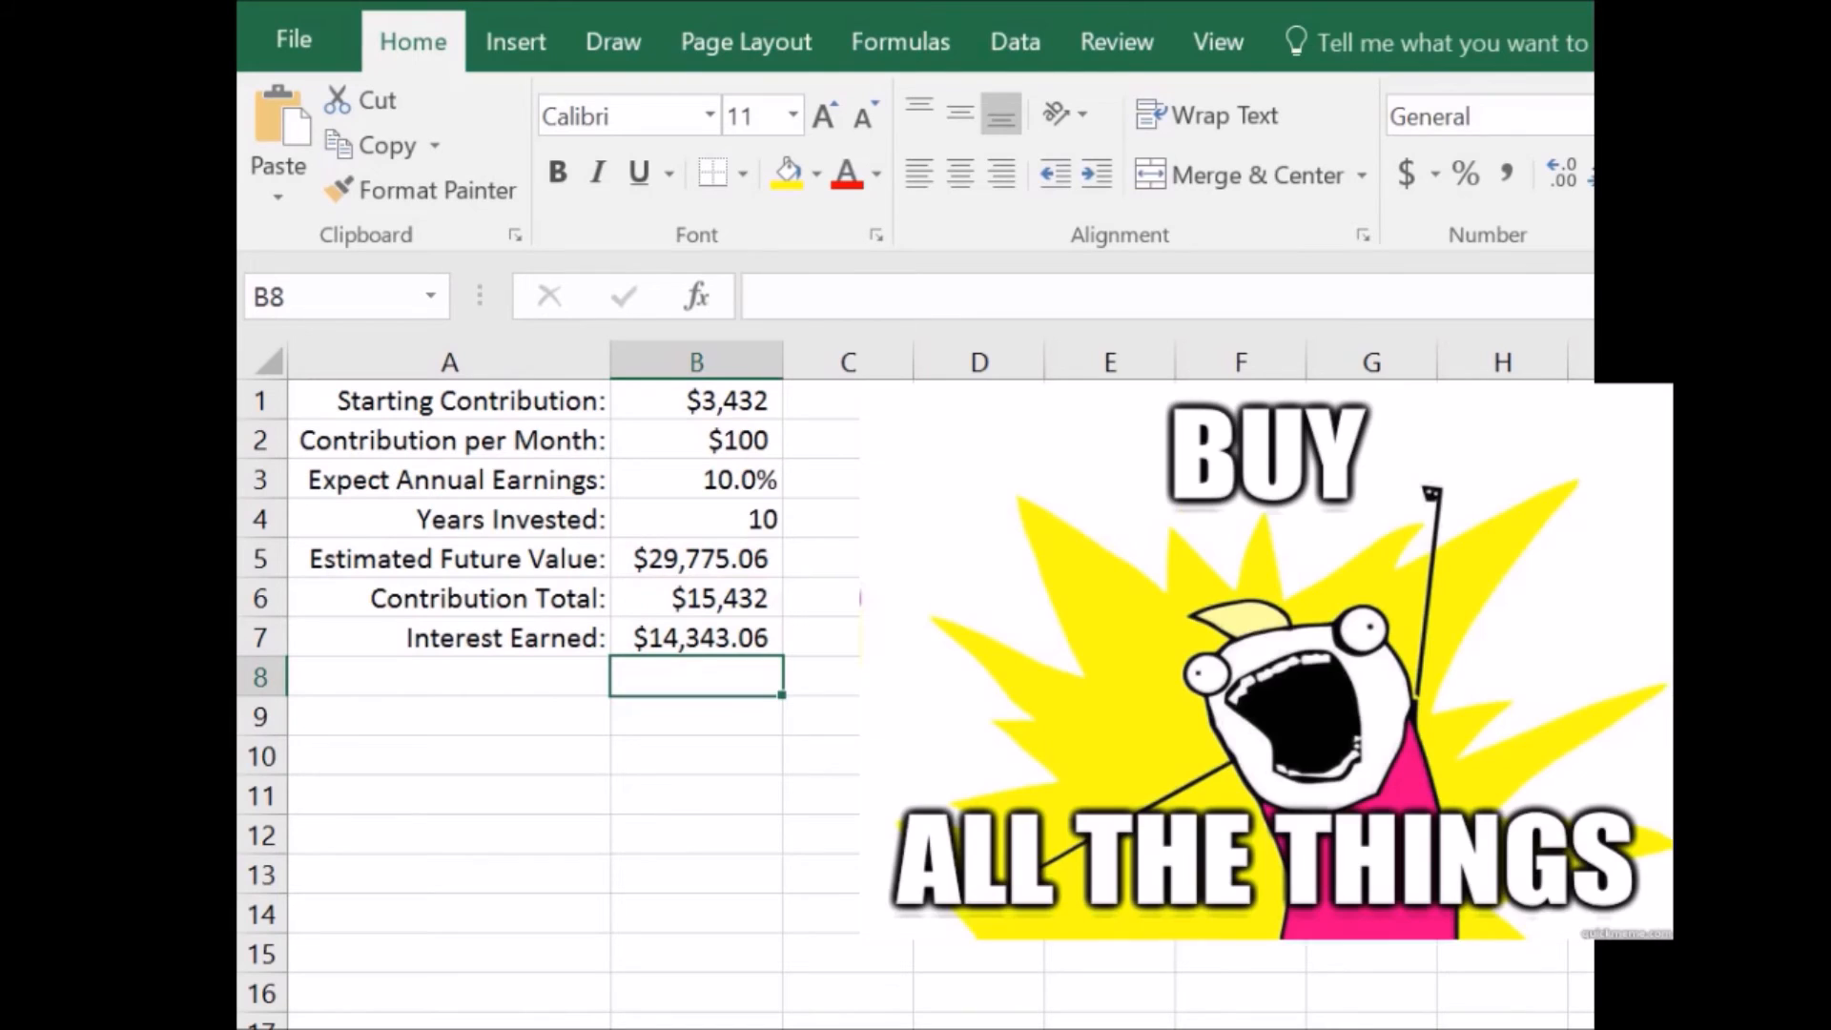